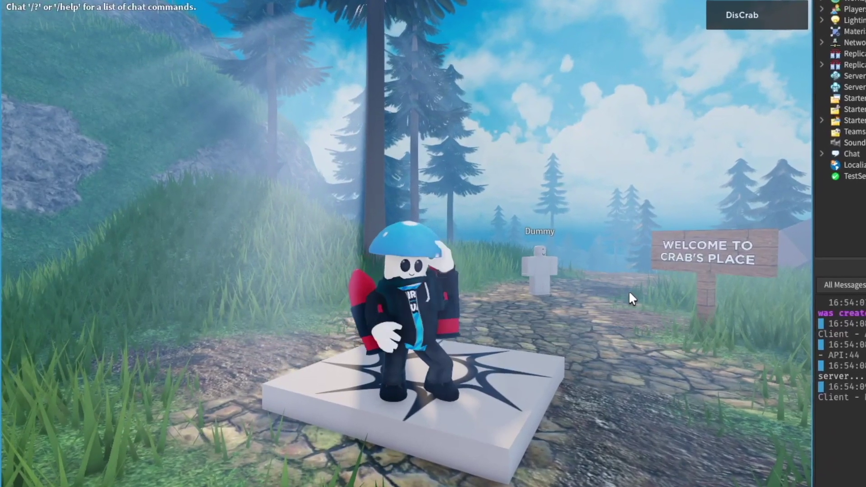
- Walk to the Dummy in the playtest and talk to it, answering "Hello!" and "No way!"
right_drag(588, 296, 589, 297)
key(w)
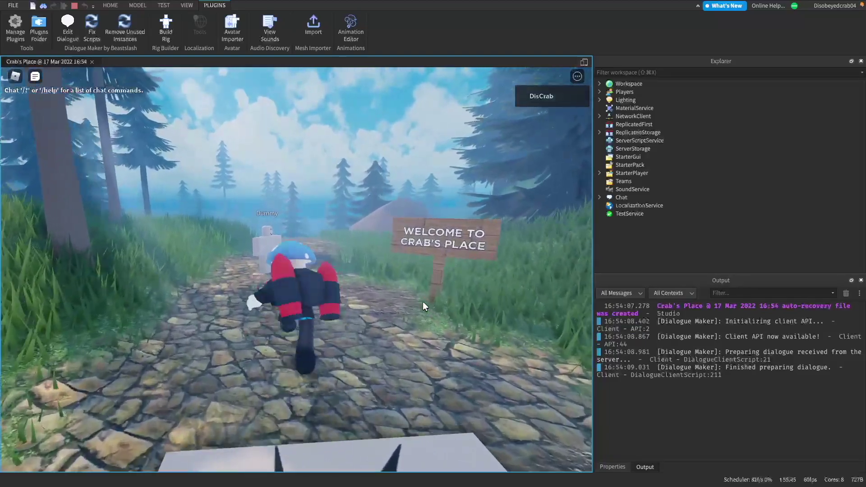
key(e)
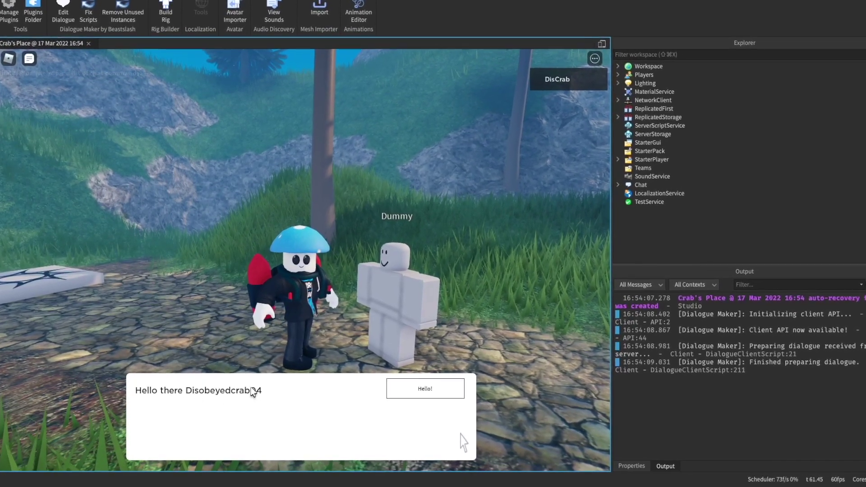
click(431, 388)
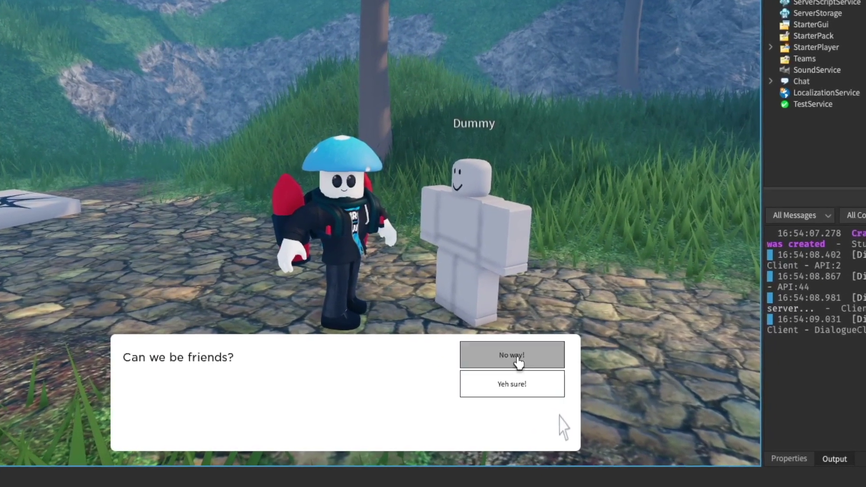
click(520, 364)
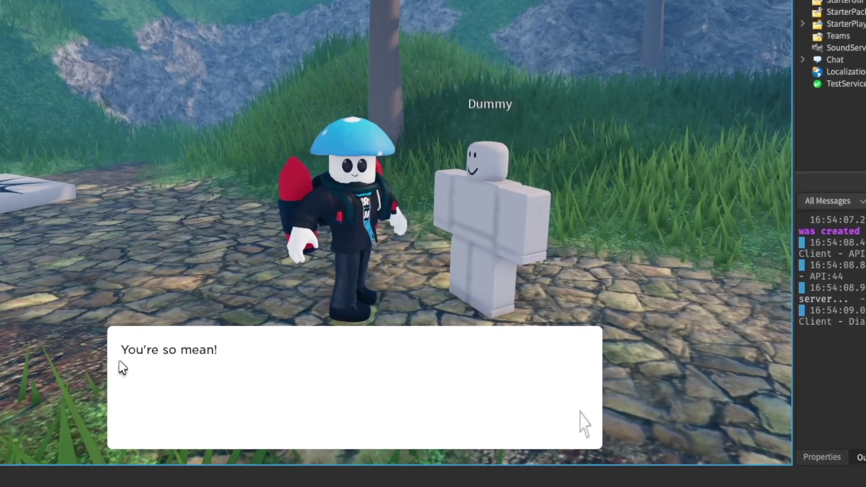
- Talk to the Dummy again and answer "Yeh sure!" to the question "Can we be friends?"
key(e)
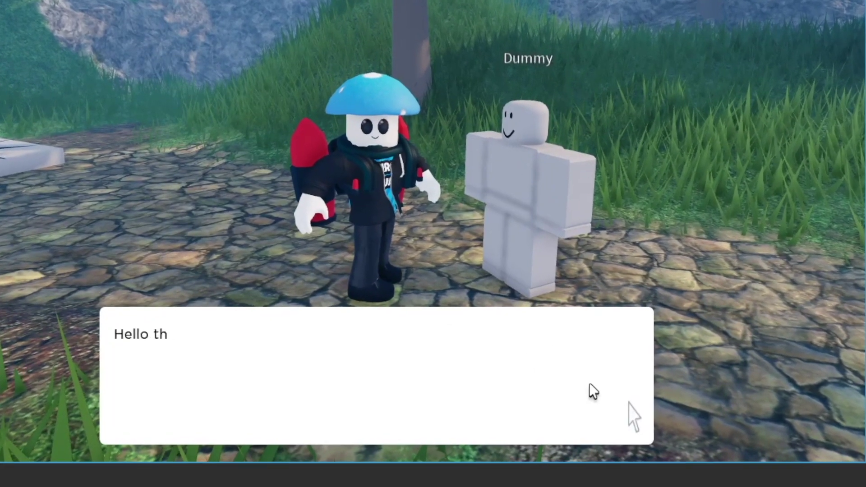
click(577, 335)
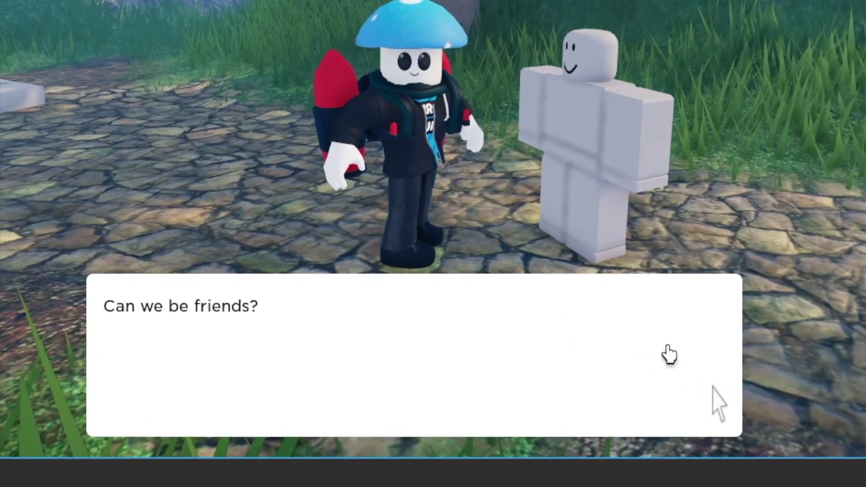
click(667, 354)
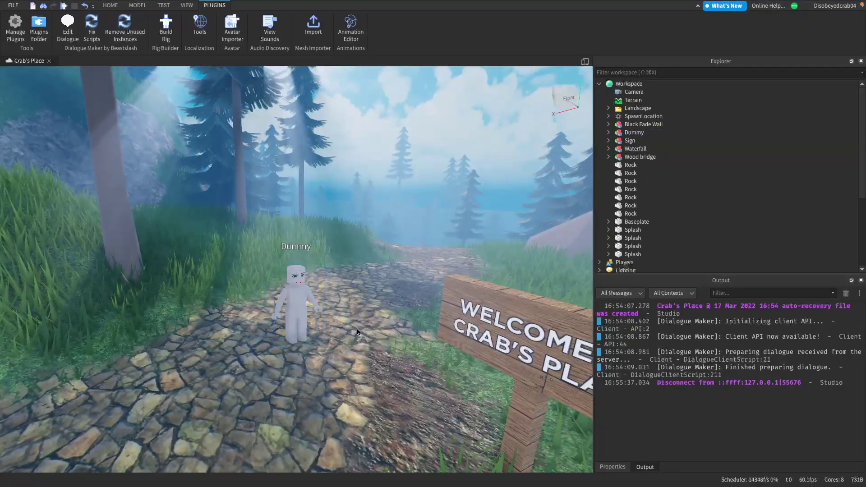
- Open the Dialogue Maker editor for the Dummy model and move its window clear of the character
scroll(358, 330, up, 10)
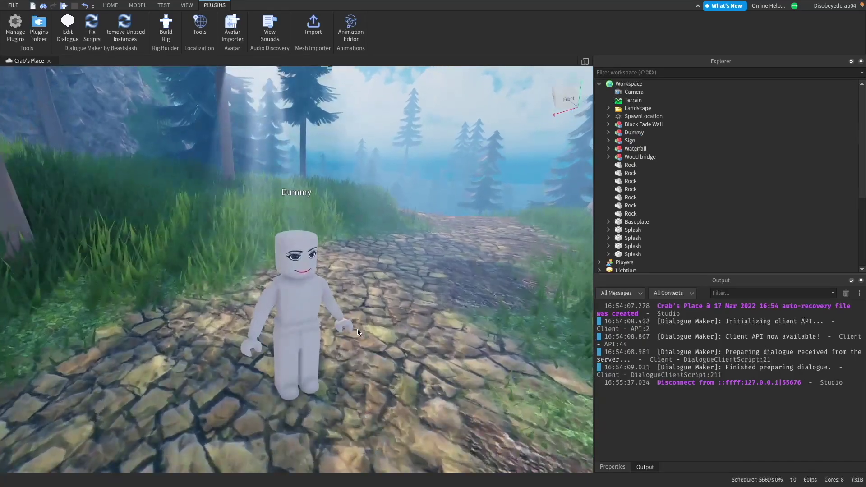
scroll(358, 330, down, 10)
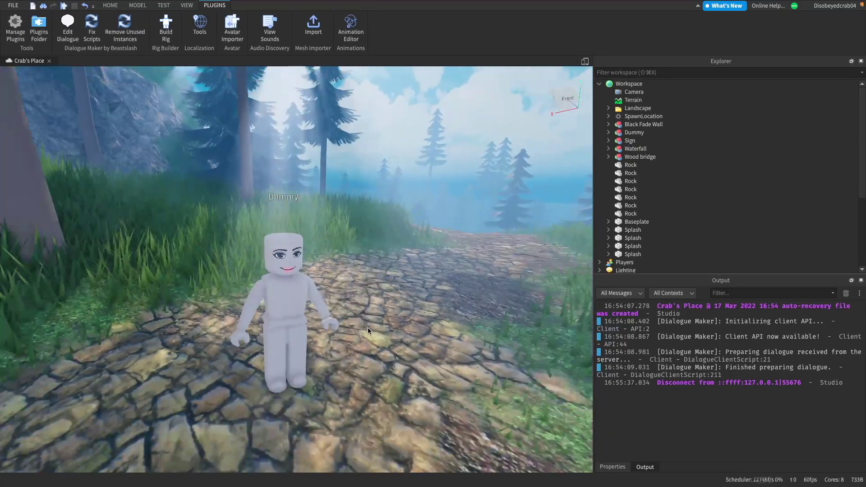
scroll(339, 248, up, 5)
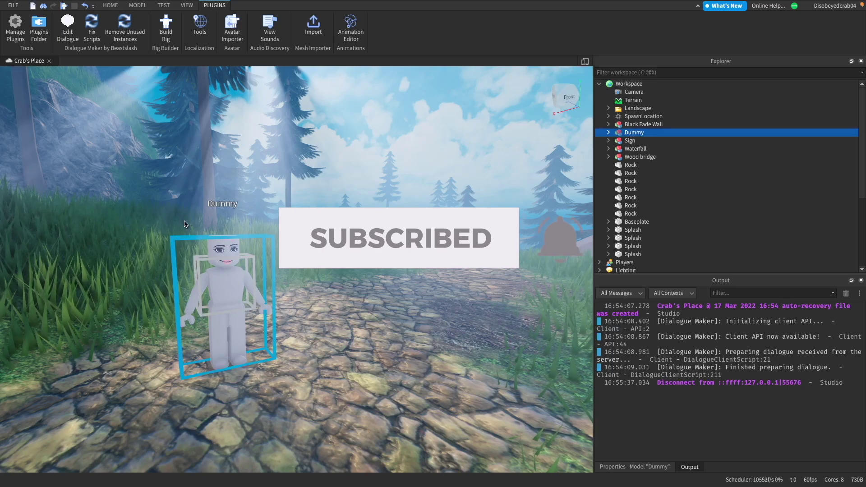
click(68, 36)
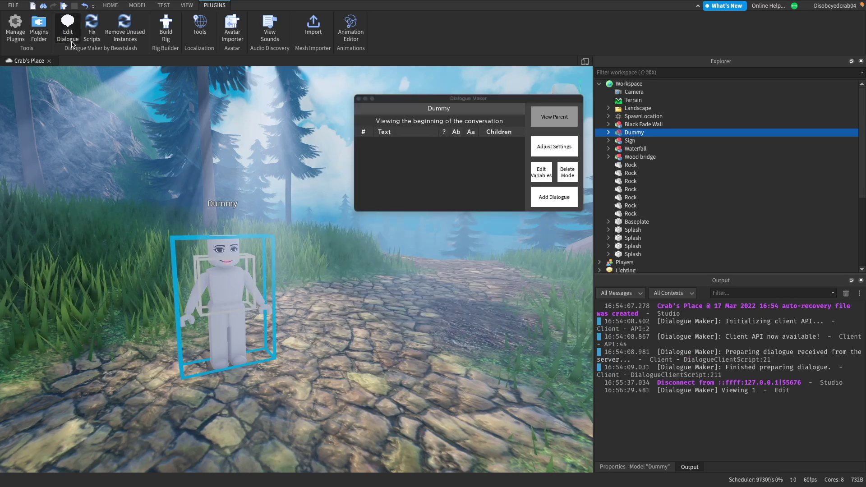
mouse_move(447, 102)
mouse_down()
mouse_move(446, 129)
mouse_move(435, 112)
mouse_up()
right_drag(466, 245, 329, 114)
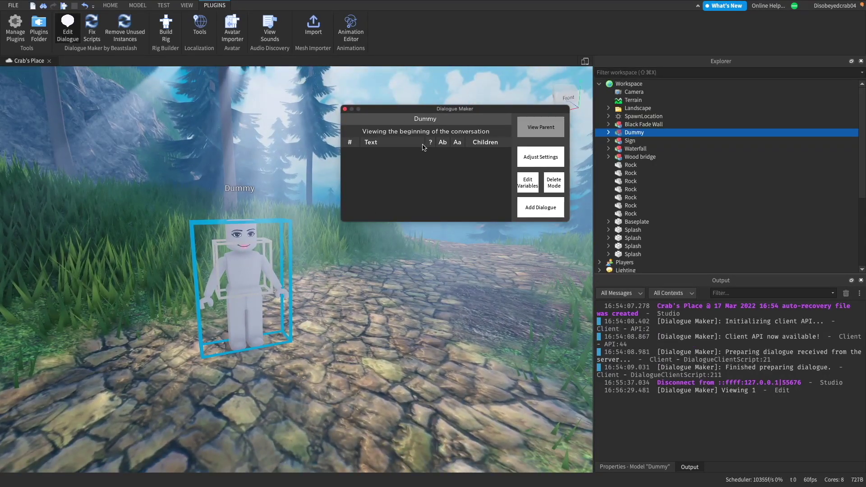
- Add a first dialogue line to the Dummy with the text "Hello there" and close the dialogue editor
click(542, 211)
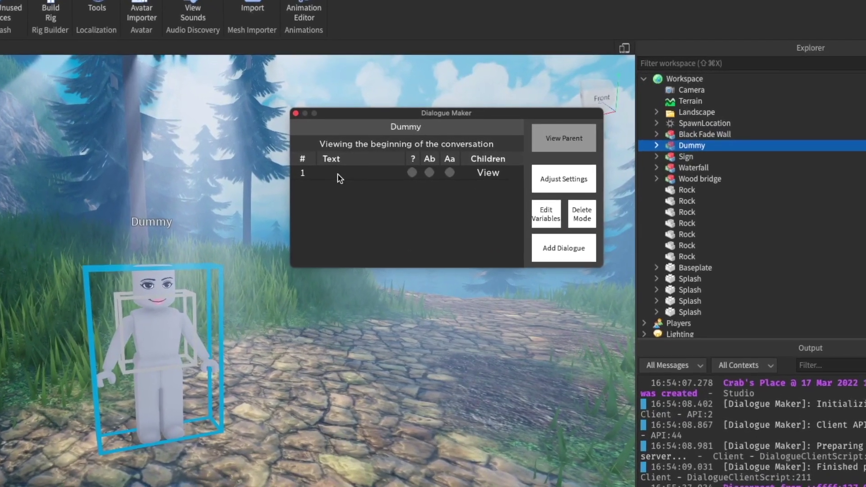
click(339, 176)
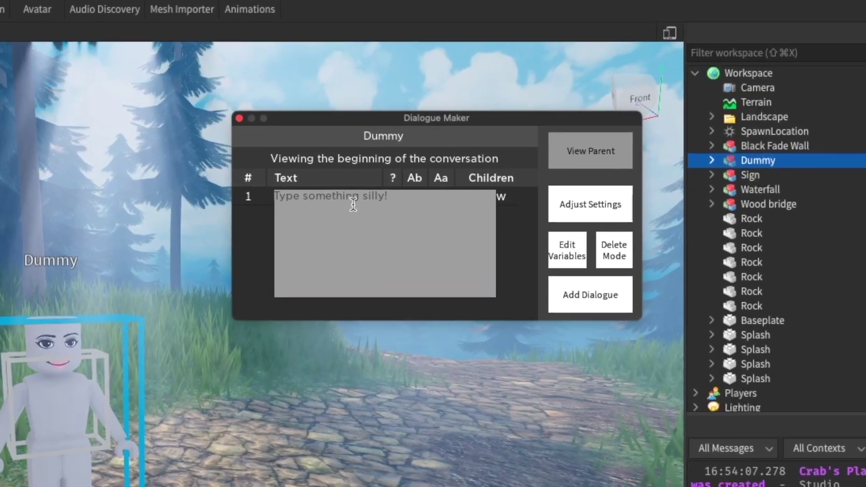
text(Hey)
key(BackSpace)
text(llo there)
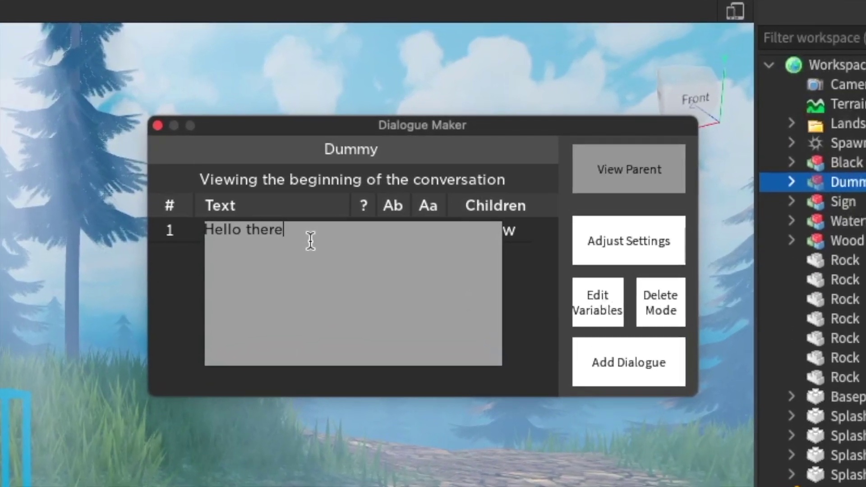
key(Return)
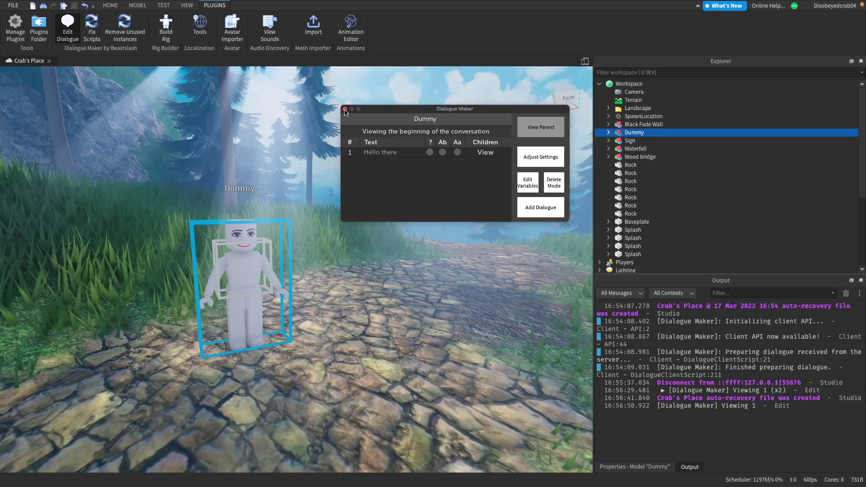
click(345, 110)
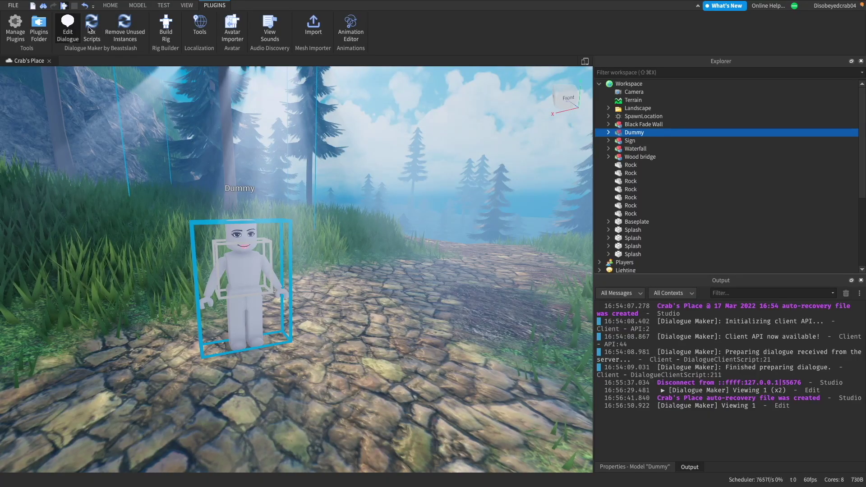
- Playtest the place, walk to the Dummy, run through its dialogue, and stop the test
key(F5)
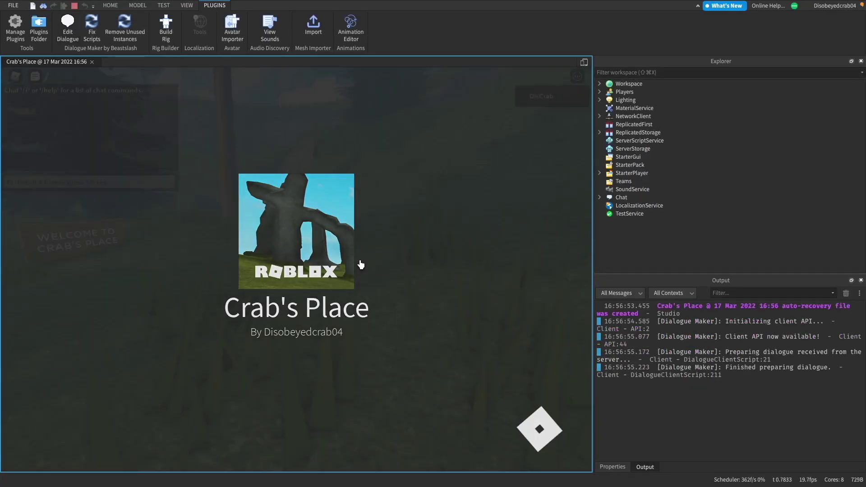
key(w)
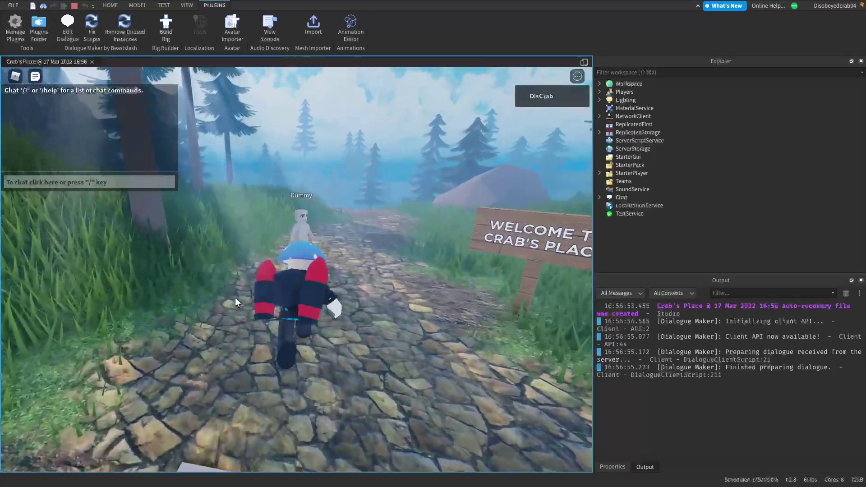
key(e)
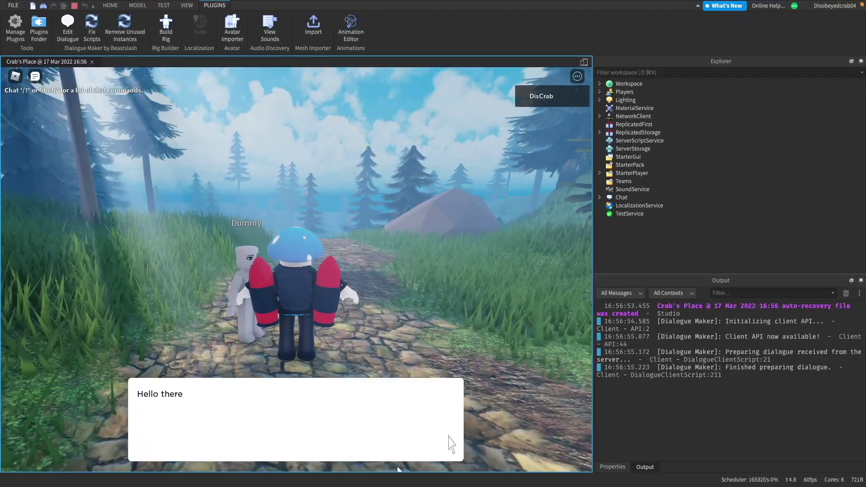
click(440, 453)
right_drag(516, 390, 516, 390)
key(s)
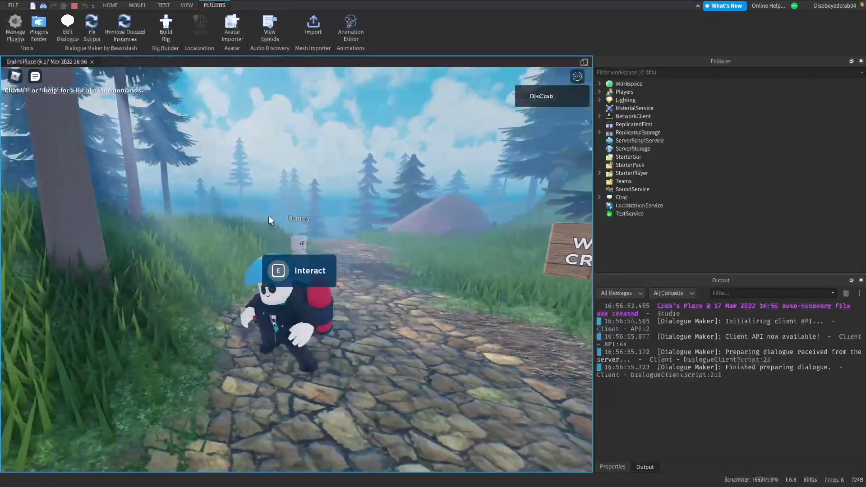
key(s)
key(shift+F5)
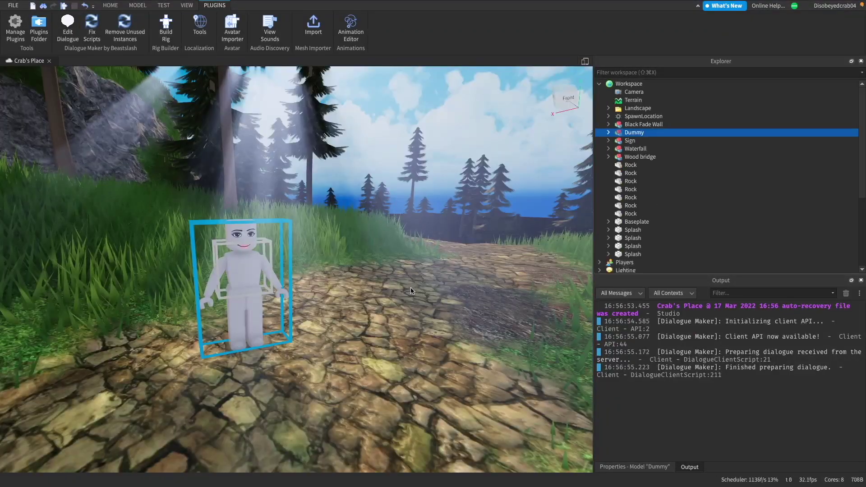
- Give the Dummy's "Hello there" line a before action whose Variables function returns {PlayerName = player.Name}, and close the script
click(65, 36)
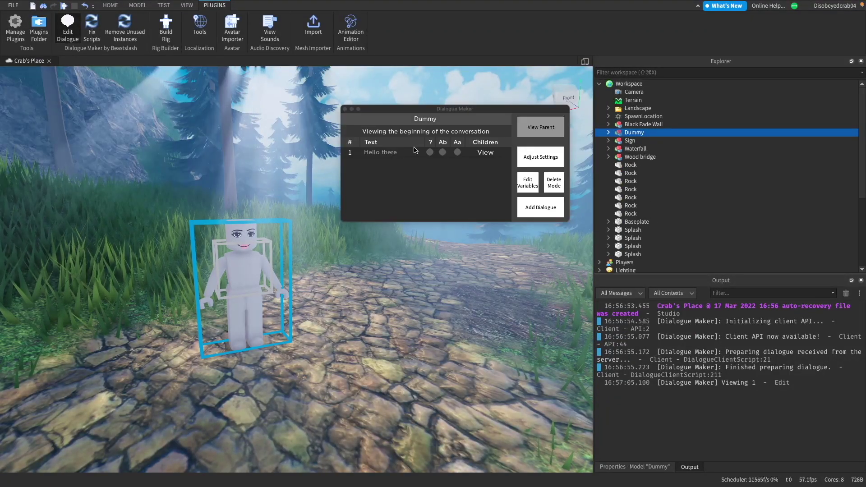
click(443, 153)
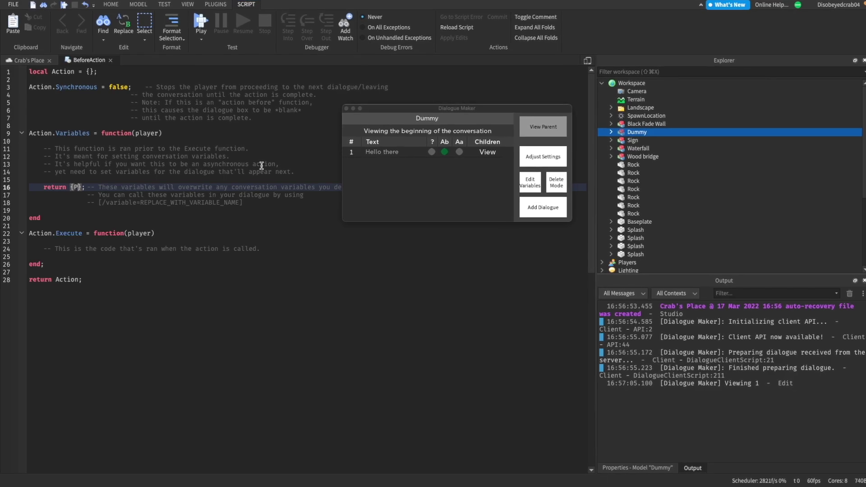
text(Playernam)
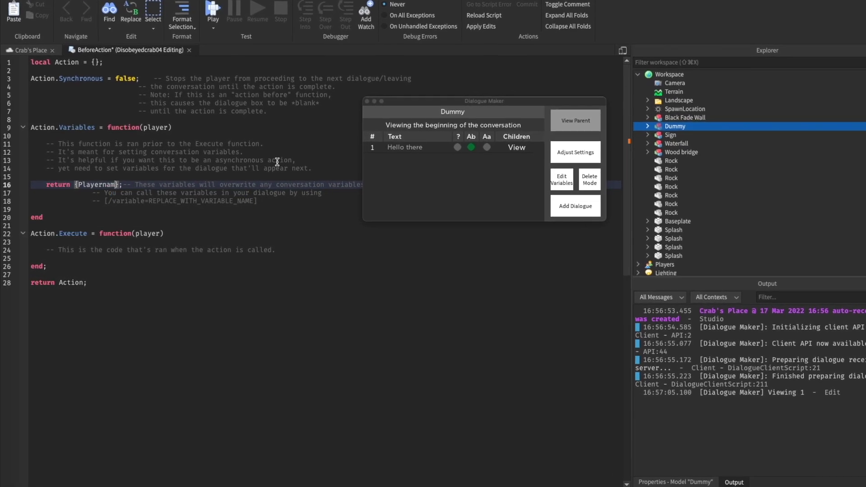
text(Name)
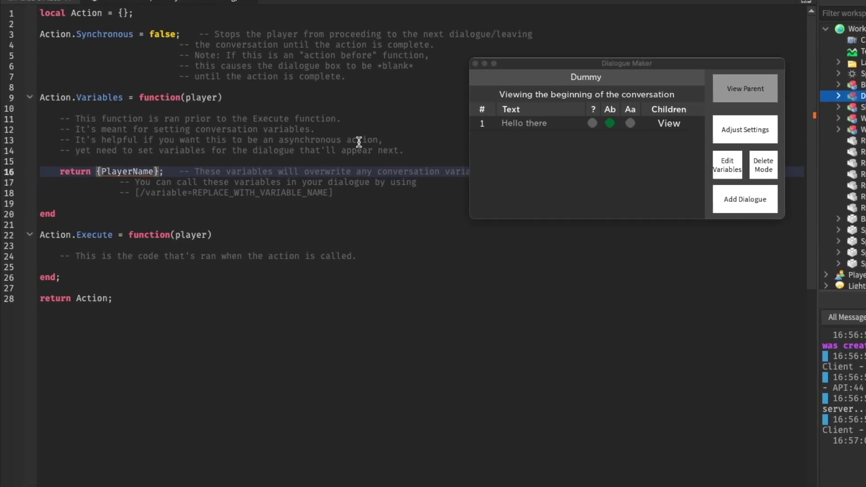
text( = )
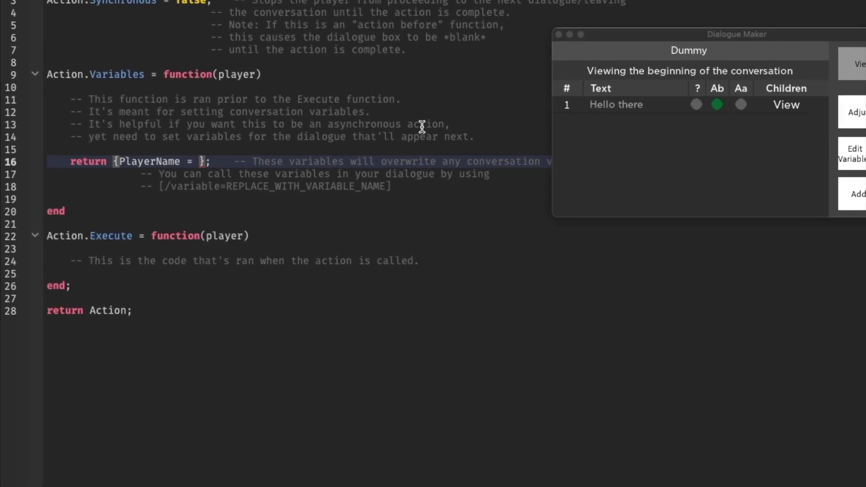
text(player.name)
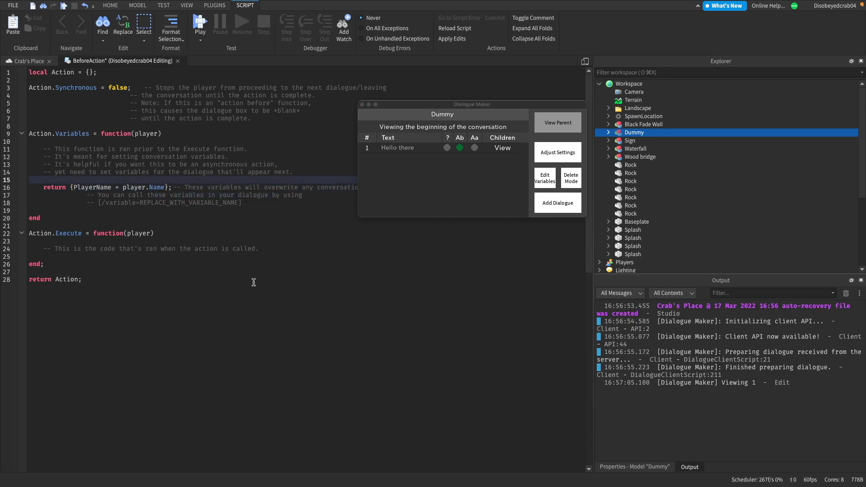
click(177, 61)
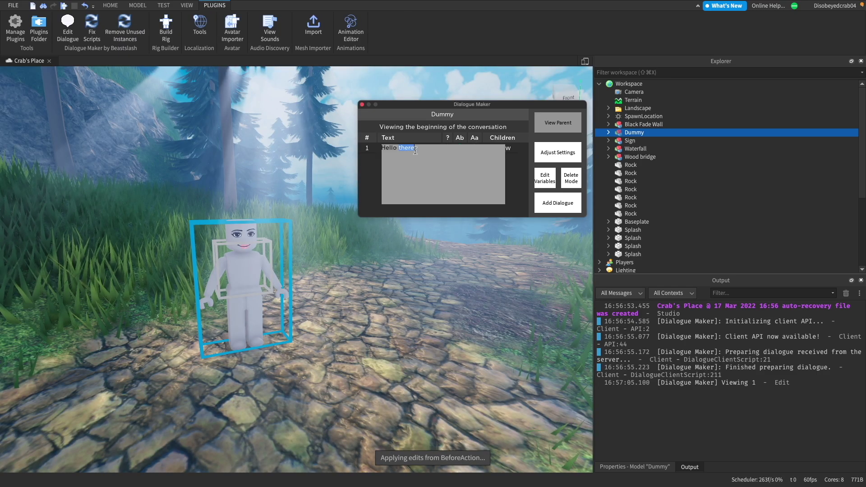
- Change the first dialogue line to "Hello there, [/variable=PlayerName]!" and close the dialogue editor
text(, [/variable=PlayerName]!)
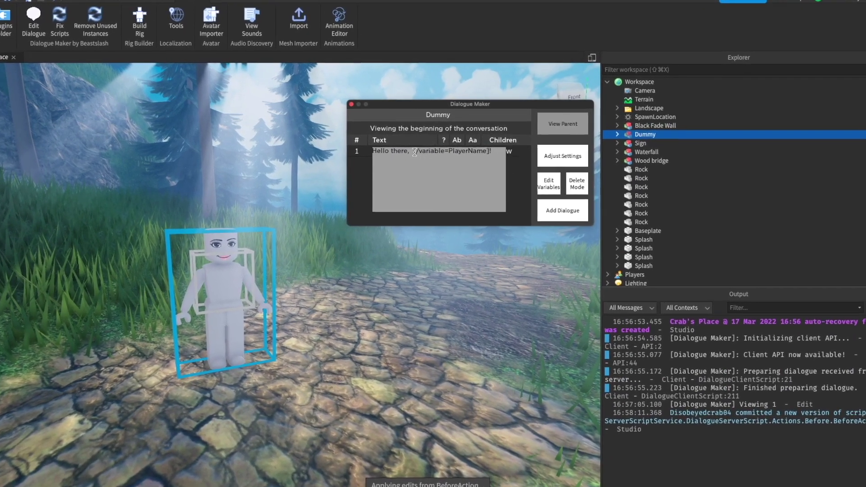
drag(414, 152, 477, 192)
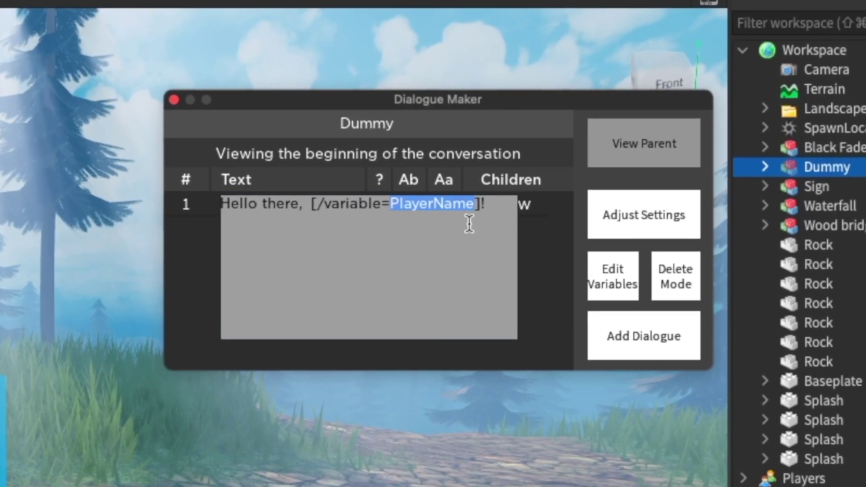
click(469, 224)
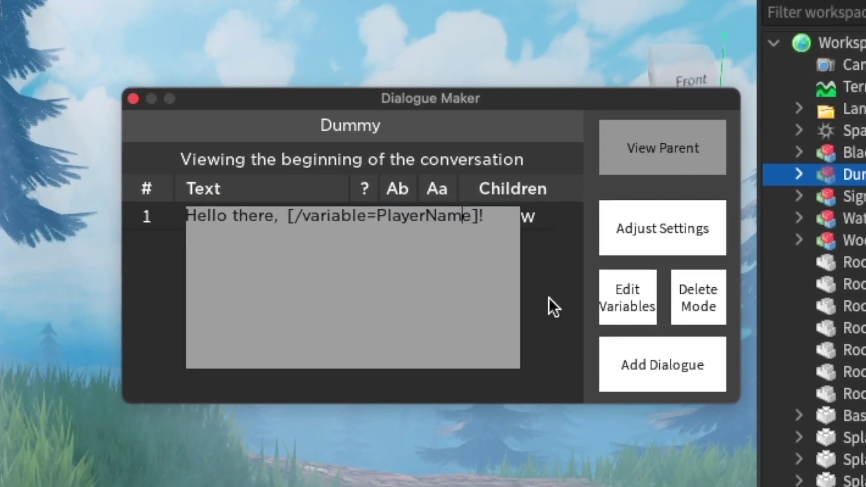
click(552, 281)
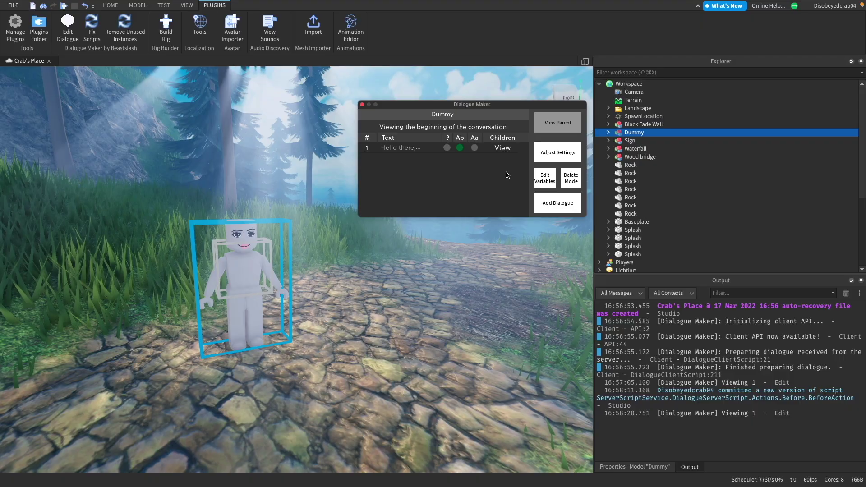
click(363, 105)
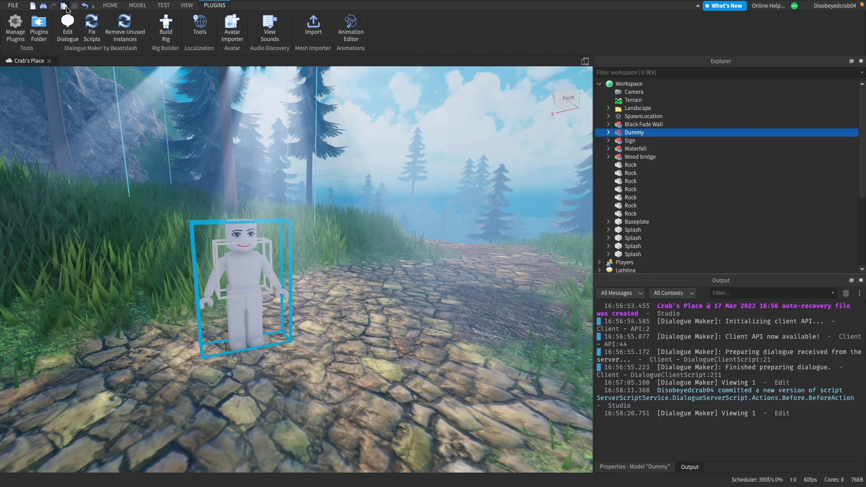
- Playtest the place, talk to the Dummy to check the greeting with the player's name, and stop the test
key(F5)
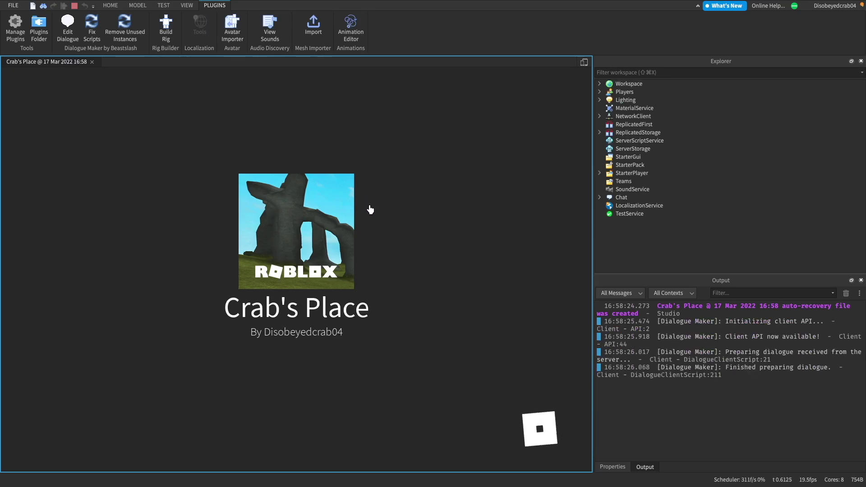
key(w)
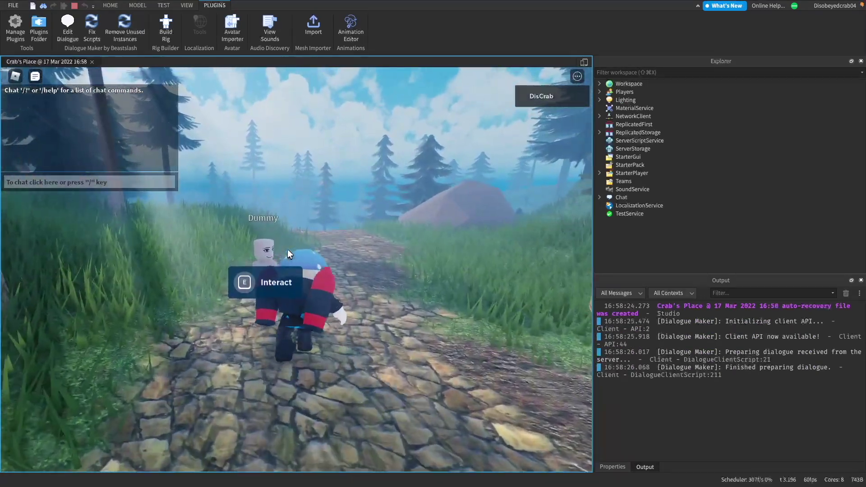
click(288, 252)
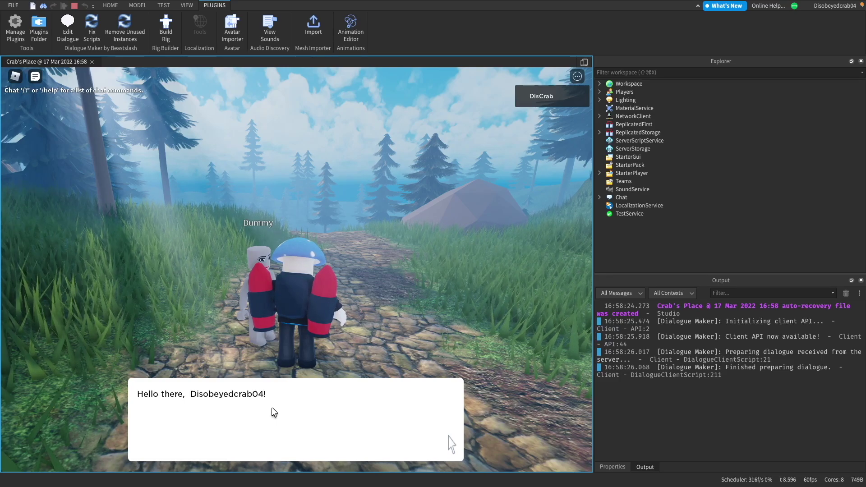
click(460, 440)
right_drag(457, 397, 457, 397)
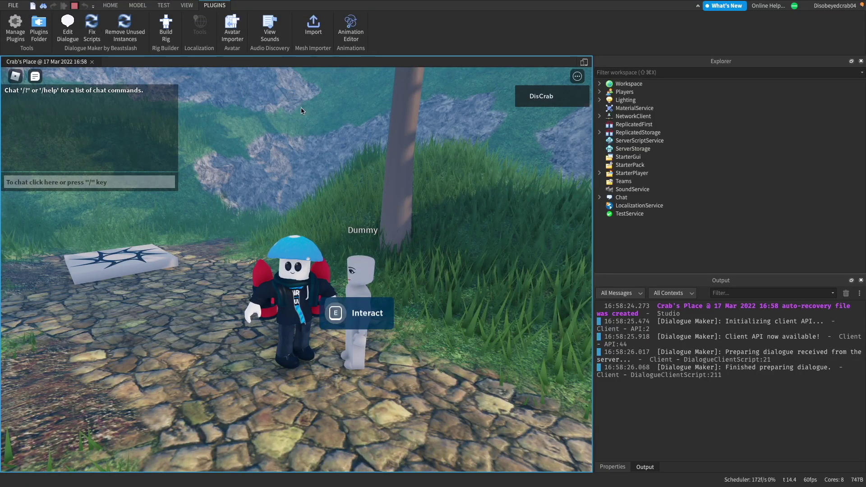
key(shift+F5)
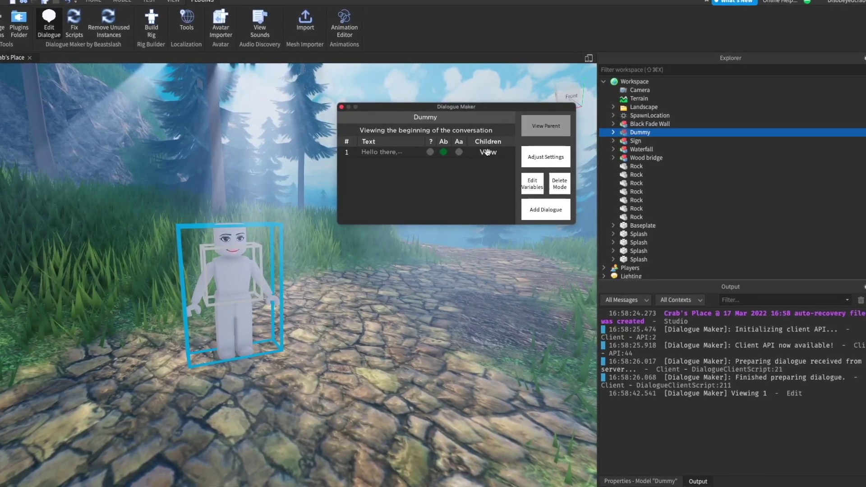
- Add a child dialogue line beneath the Dummy's greeting with the text "Hello there! How are you?"
click(488, 152)
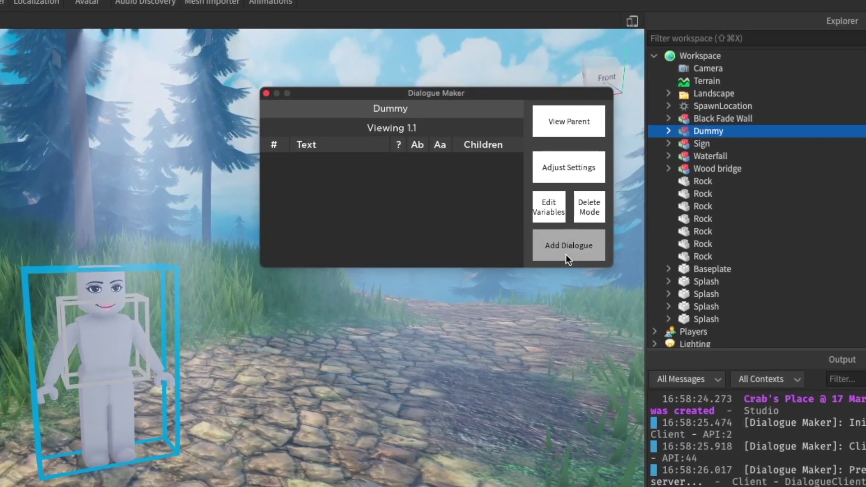
click(565, 246)
click(339, 164)
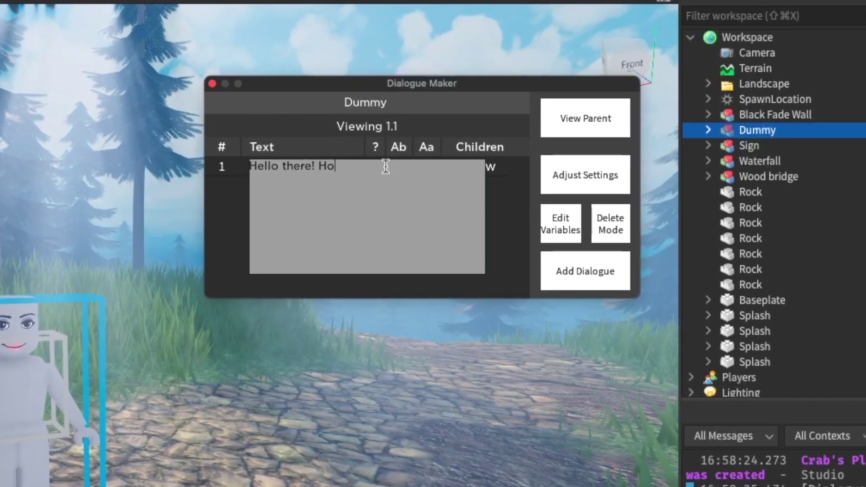
text(w are yo)
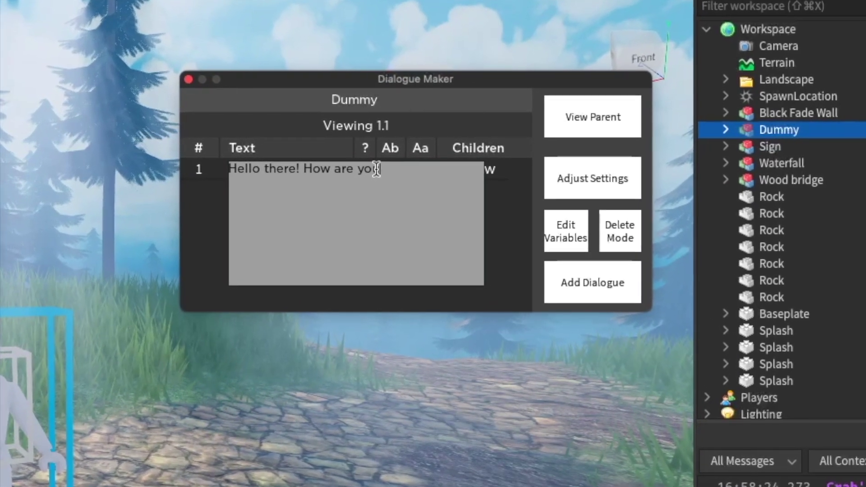
text(u?)
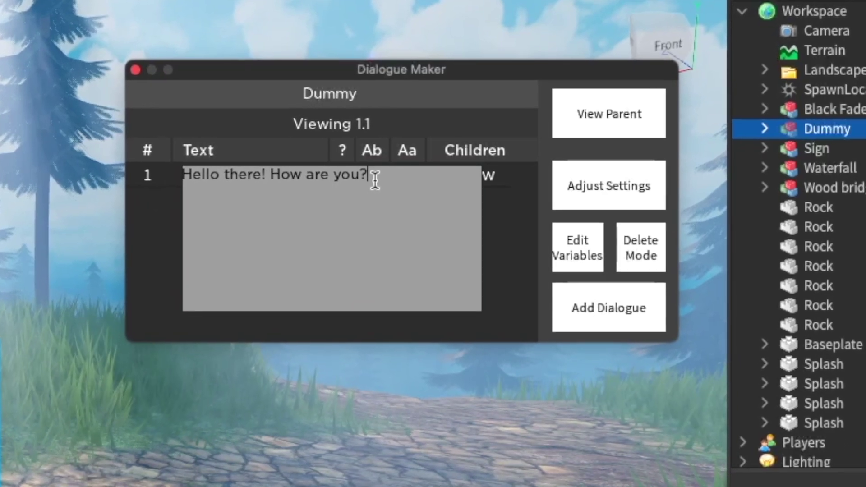
key(Return)
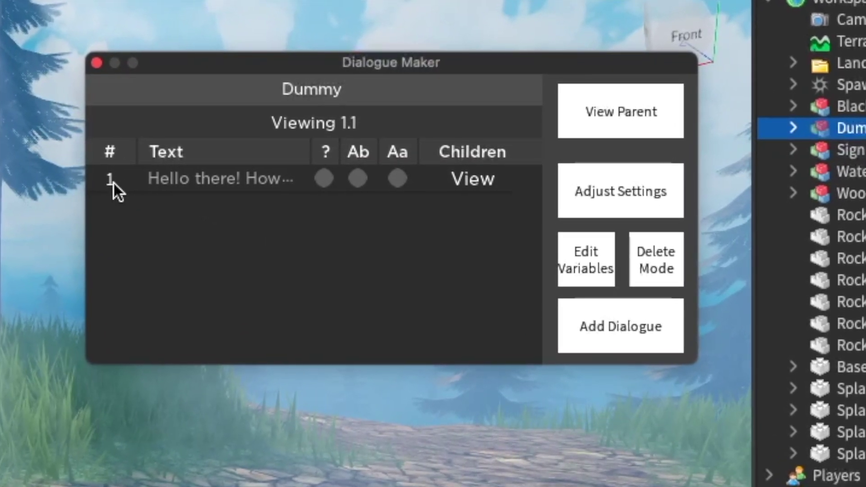
- Turn the "Hello there! How are you?" line into a player response and close the dialogue editor
click(113, 183)
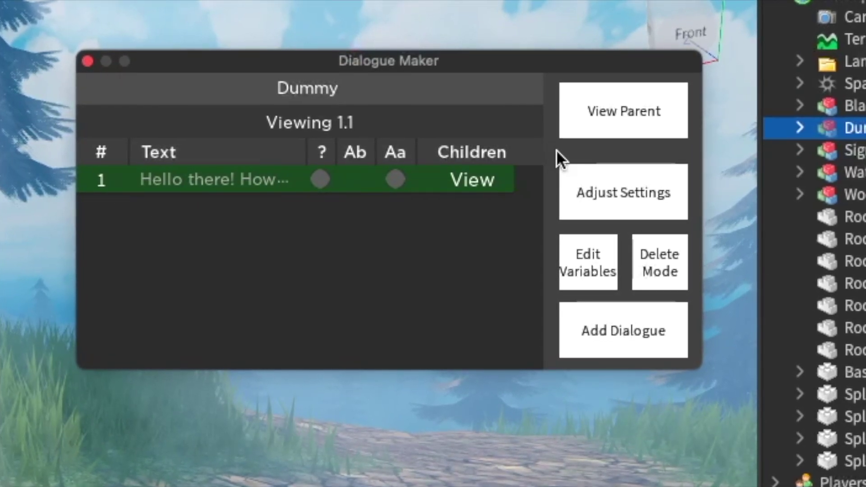
click(570, 132)
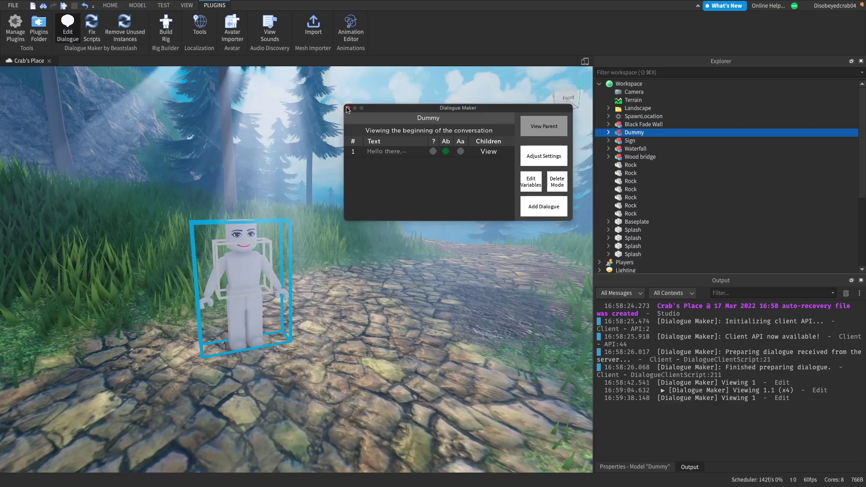
click(75, 21)
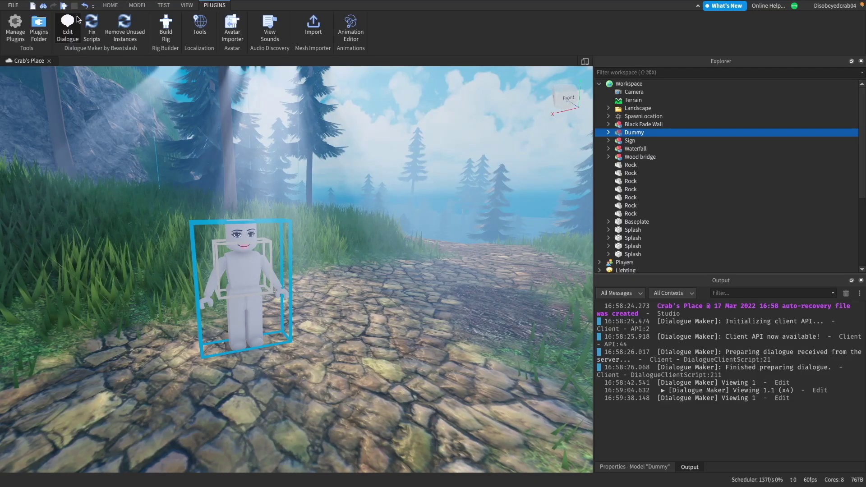
- Playtest the conversation with the Dummy including the player's new reply, and stop the test
key(F5)
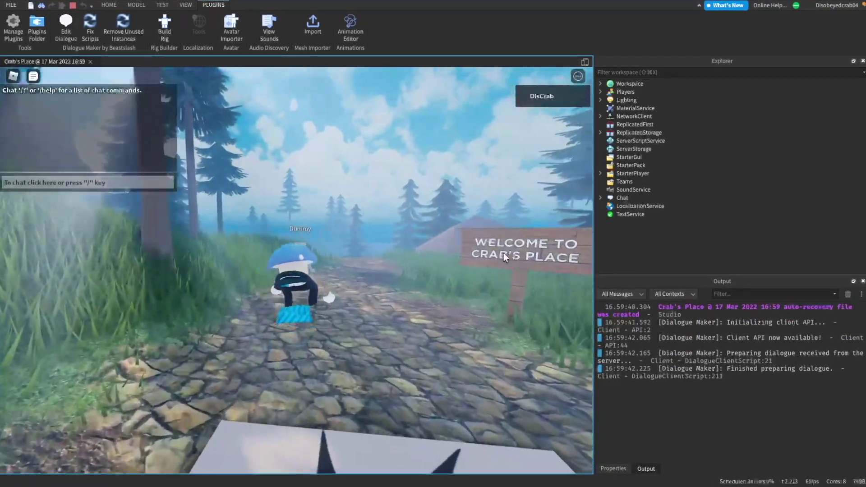
key(w)
key(e)
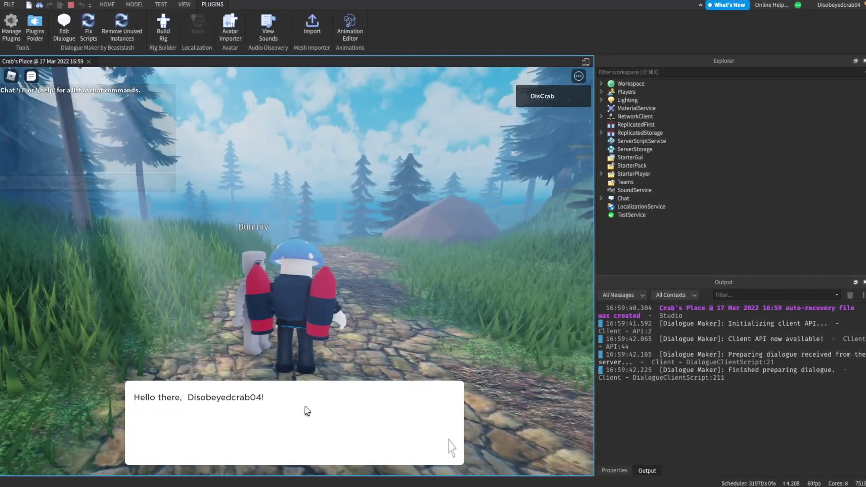
click(408, 399)
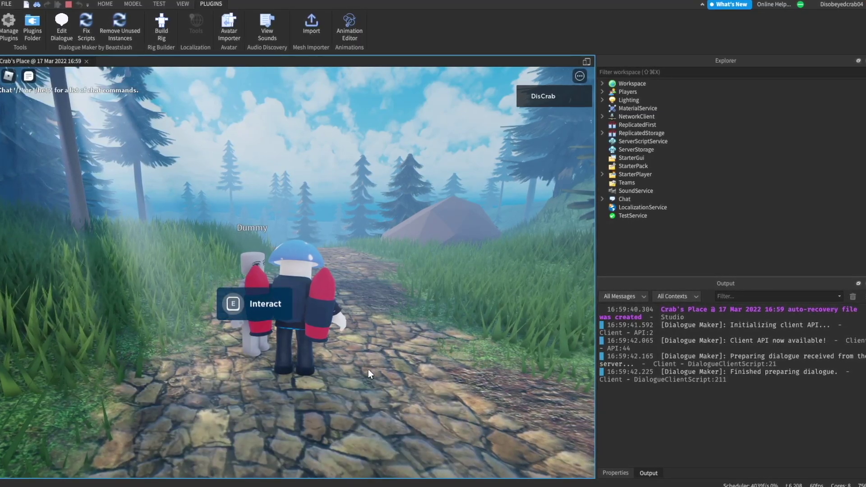
right_drag(491, 375, 439, 340)
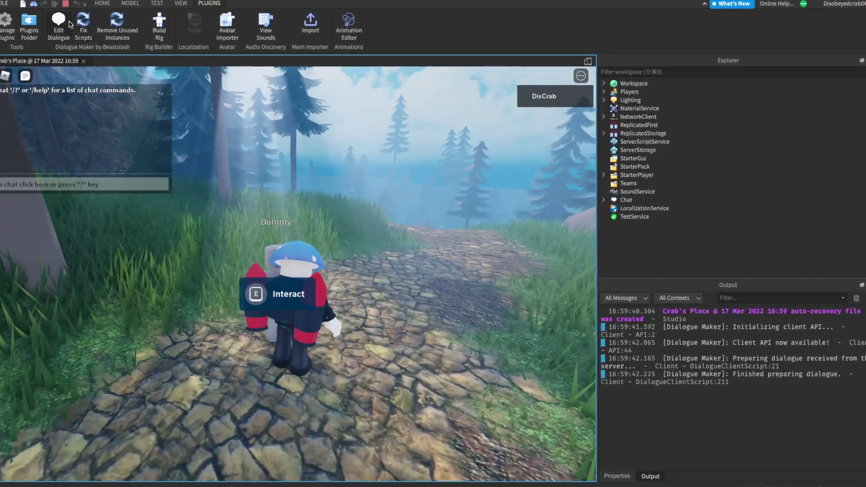
click(64, 3)
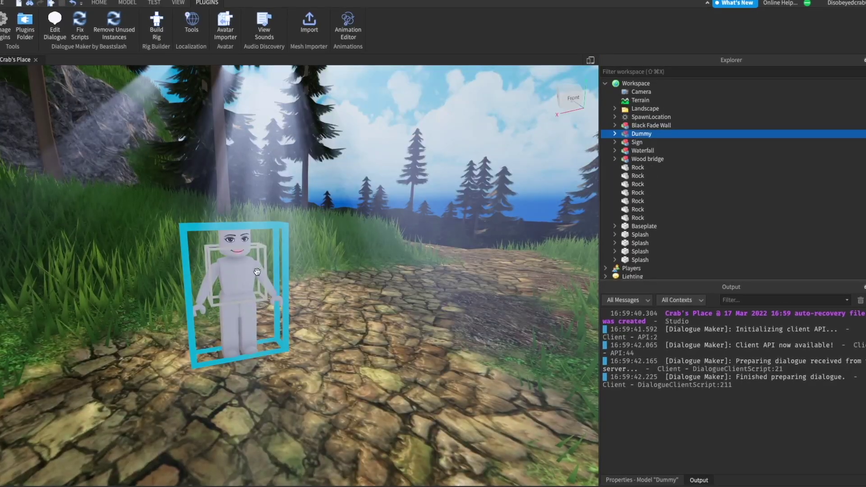
- Add a dialogue line beneath the "Hello there! How are you?" response with the text "Good thanks! Would you like to be friends?"
click(57, 25)
click(490, 154)
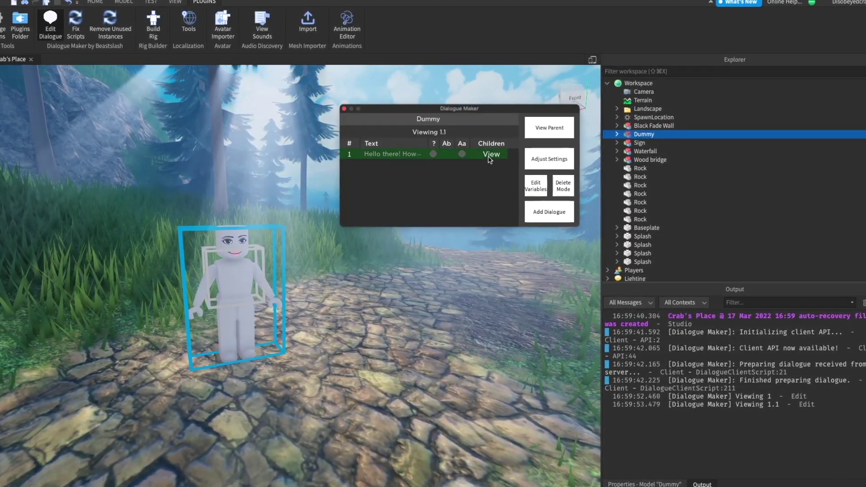
click(490, 153)
click(550, 212)
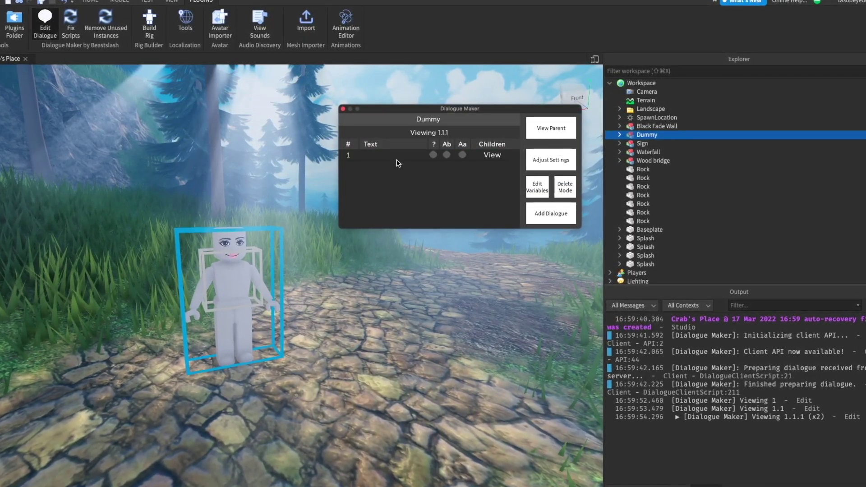
click(394, 157)
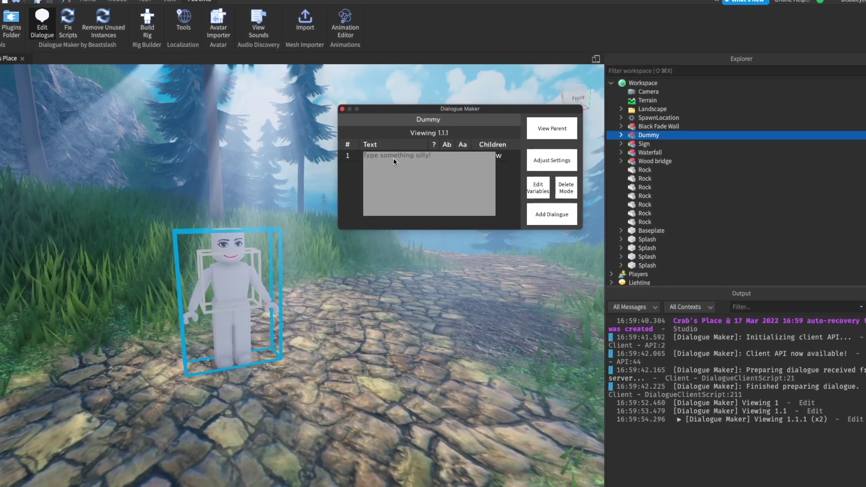
text(Go)
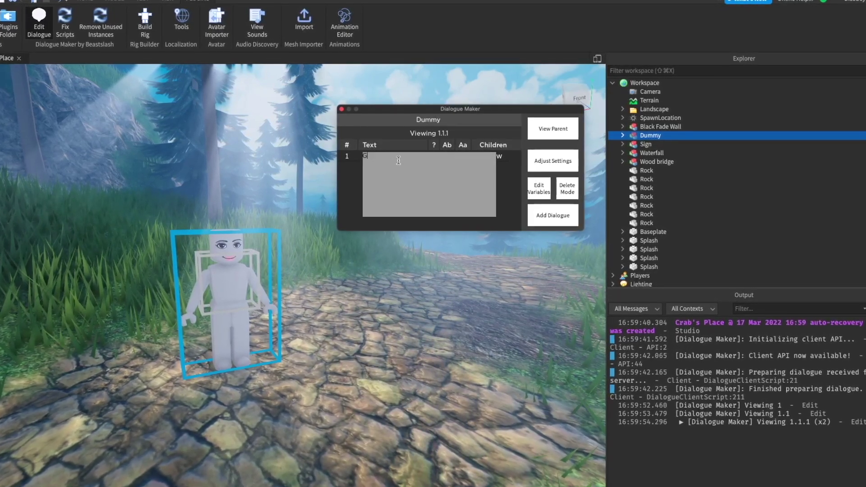
text(od thanks! )
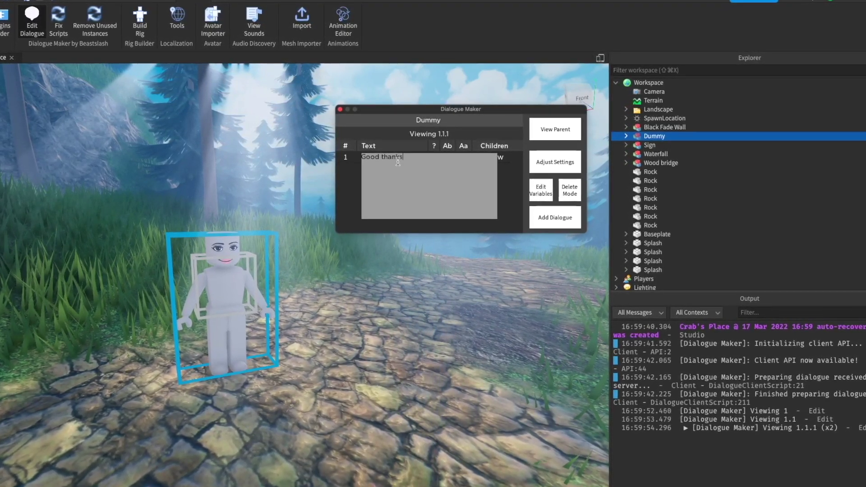
text(Would you)
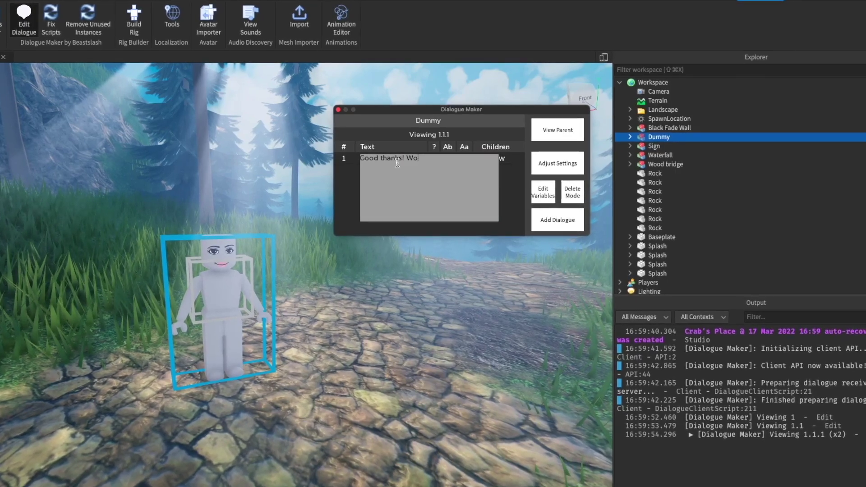
text( like )
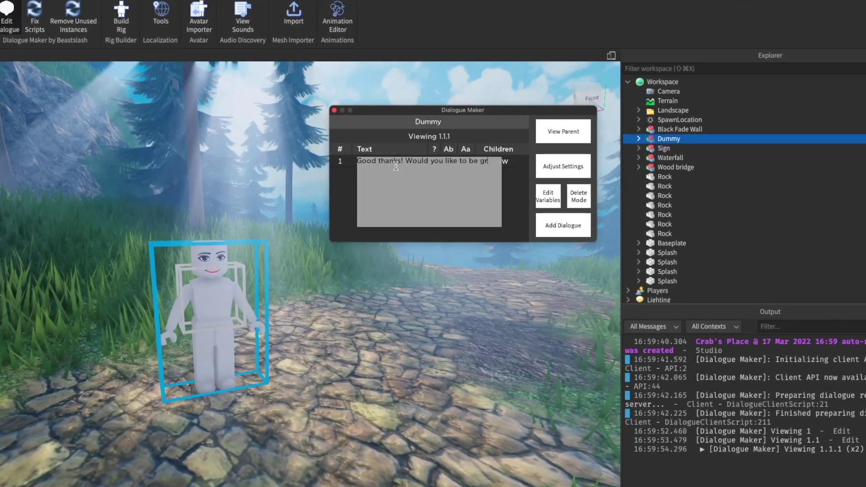
text(to be friends?)
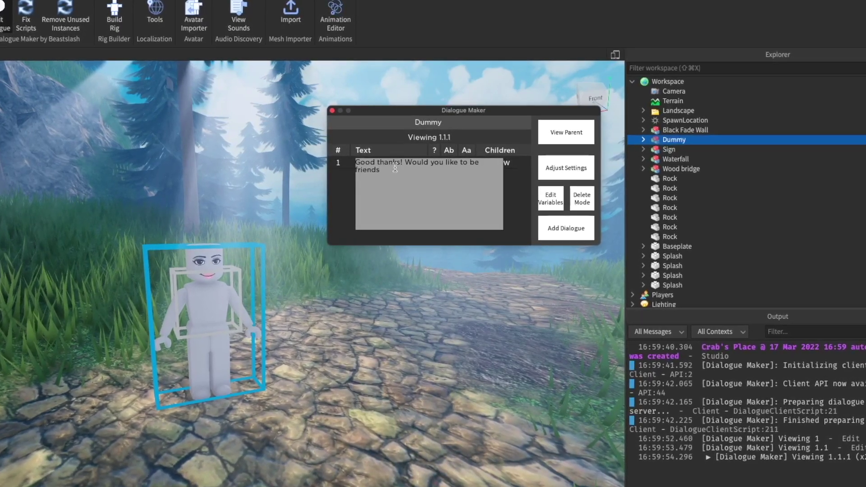
key(Return)
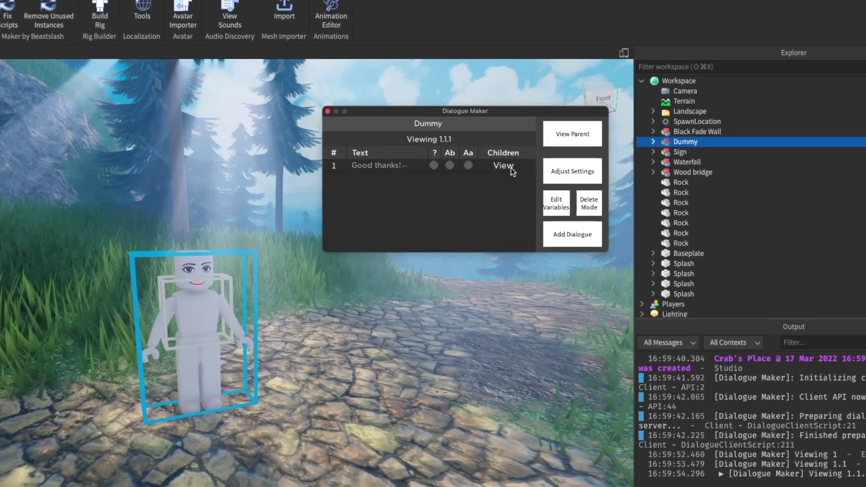
- Add a child line beneath the "Would you like to be friends?" question with the text "Yeh! I like you"
click(569, 236)
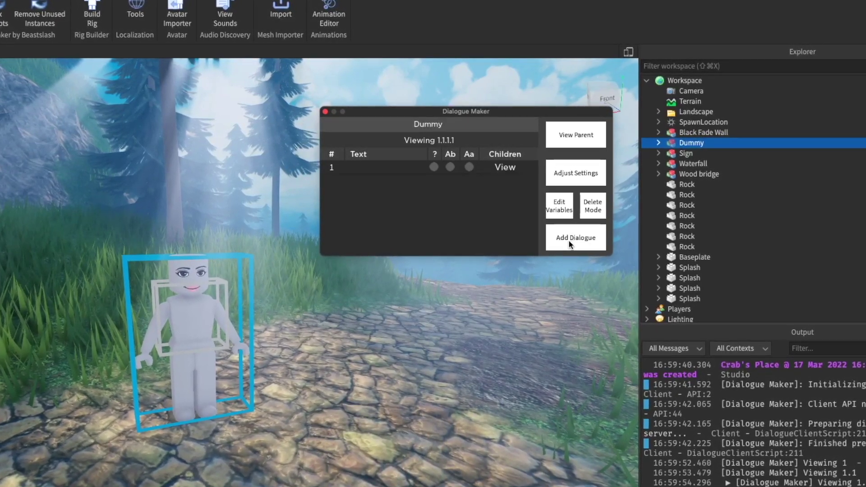
click(401, 167)
text(Yeh!)
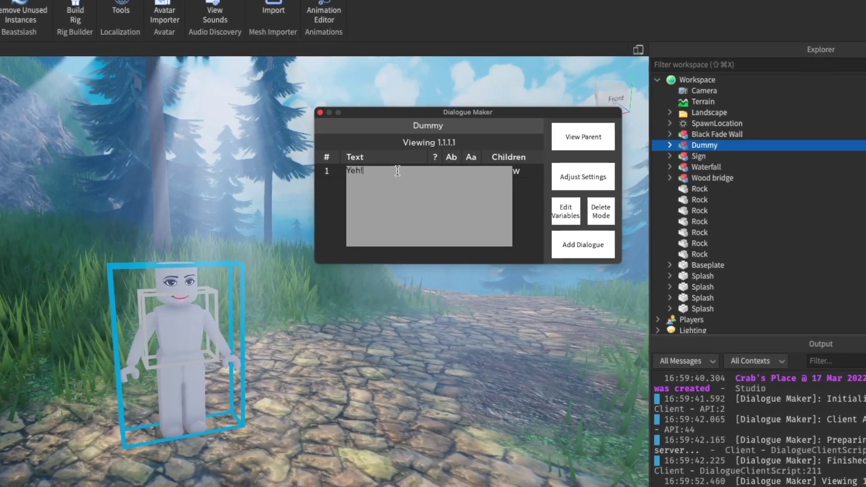
text( I li)
text(ke you)
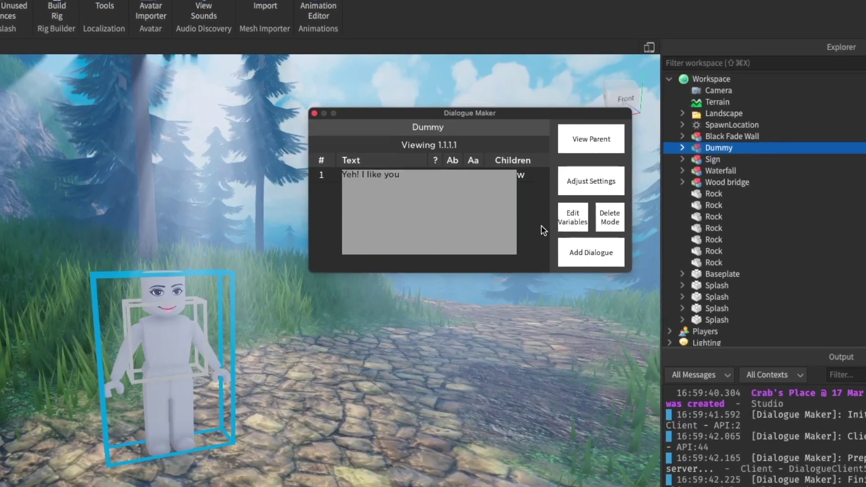
- Add a second line beside "Yeh! I like you" with the text "No way! You are bad!"
click(541, 226)
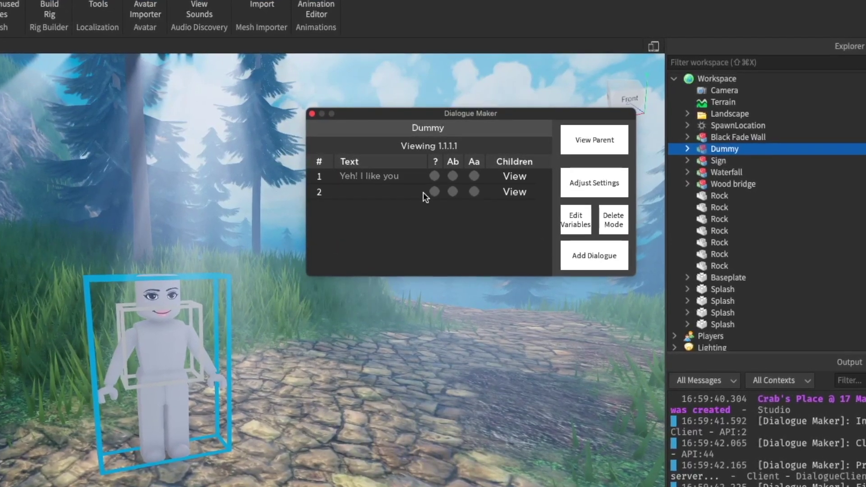
click(384, 190)
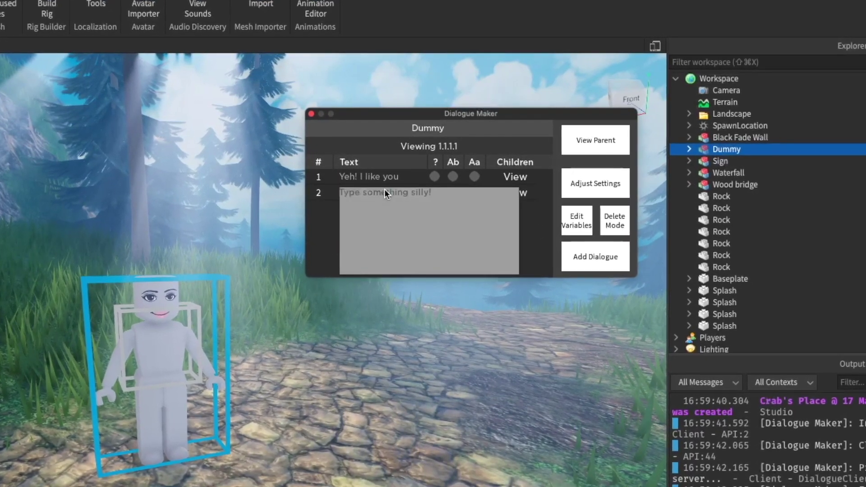
text(No way! You)
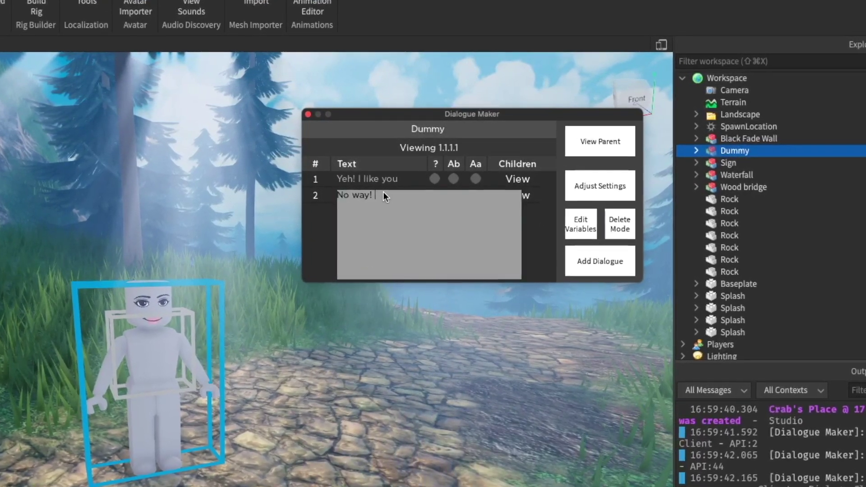
text( are bad!)
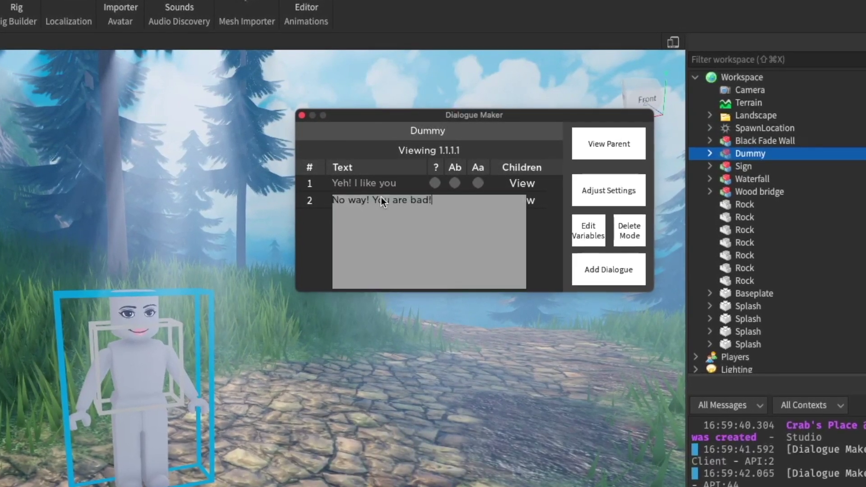
key(Return)
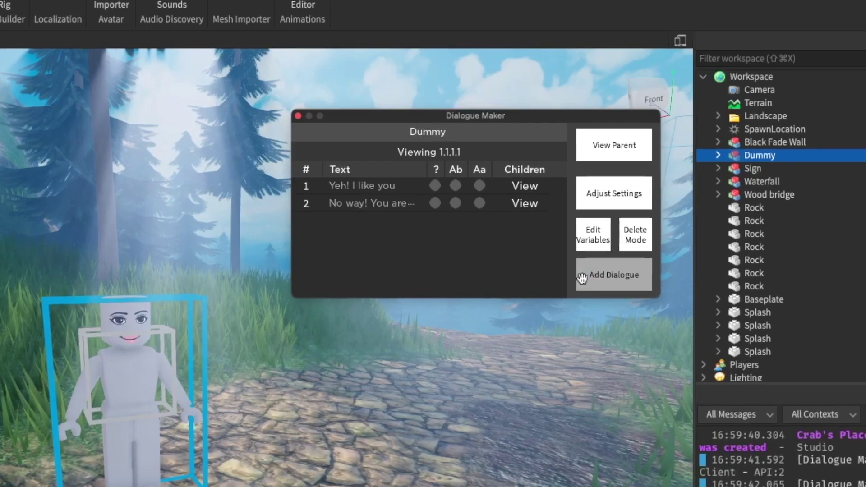
- Turn both the "Yeh! I like you" and "No way! You are bad!" lines into player responses
right_click(310, 186)
right_click(311, 186)
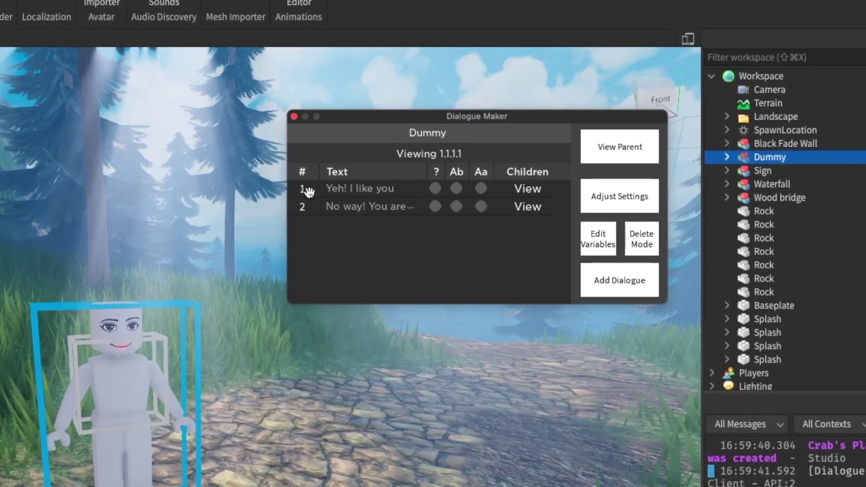
right_click(310, 192)
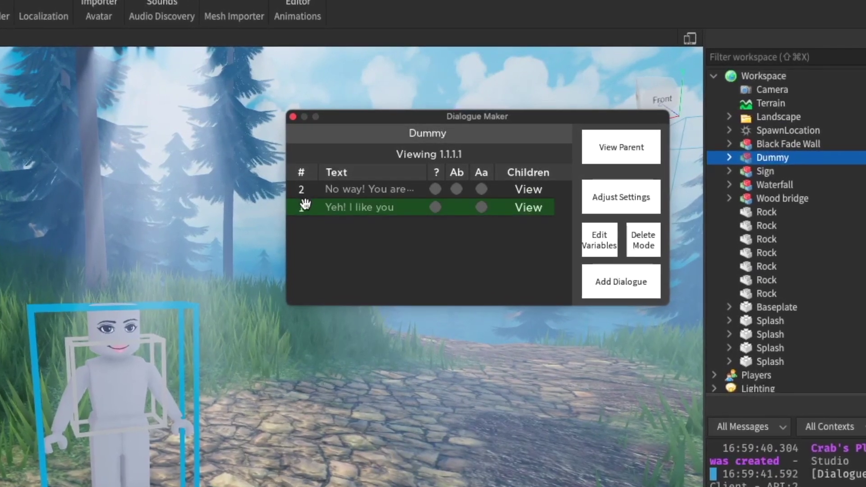
right_click(303, 189)
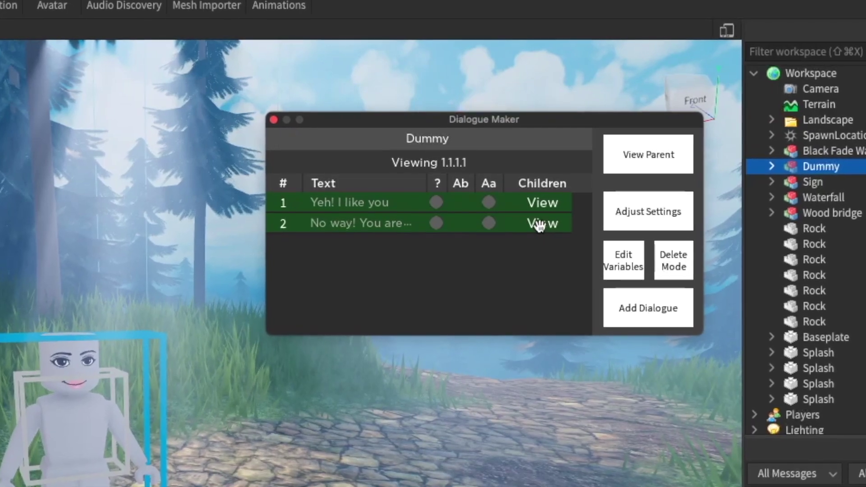
- Add the reply "Uh so rude!" beneath "No way! You are bad!" and "Yey! Lets go!" beneath "Yeh! I like you", and close the dialogue editor
click(539, 224)
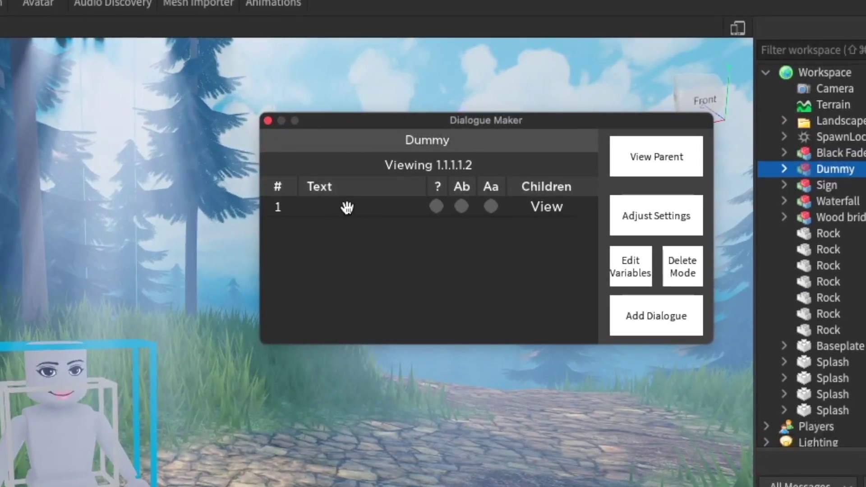
click(348, 207)
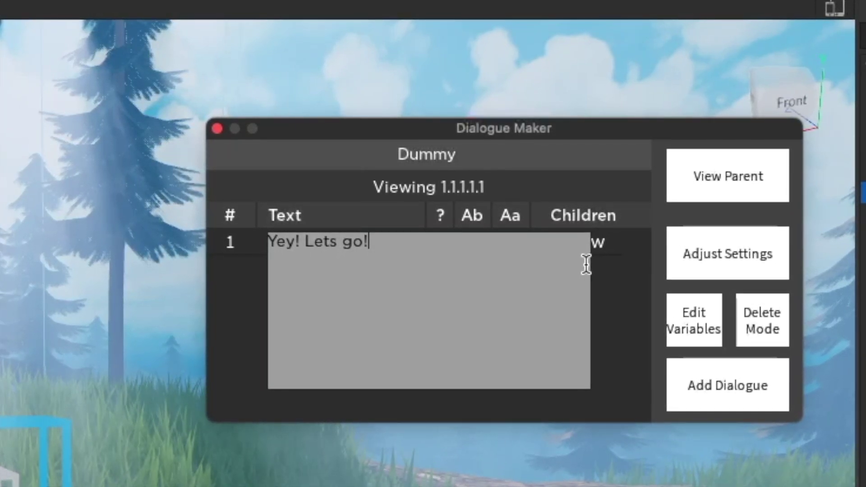
key(Return)
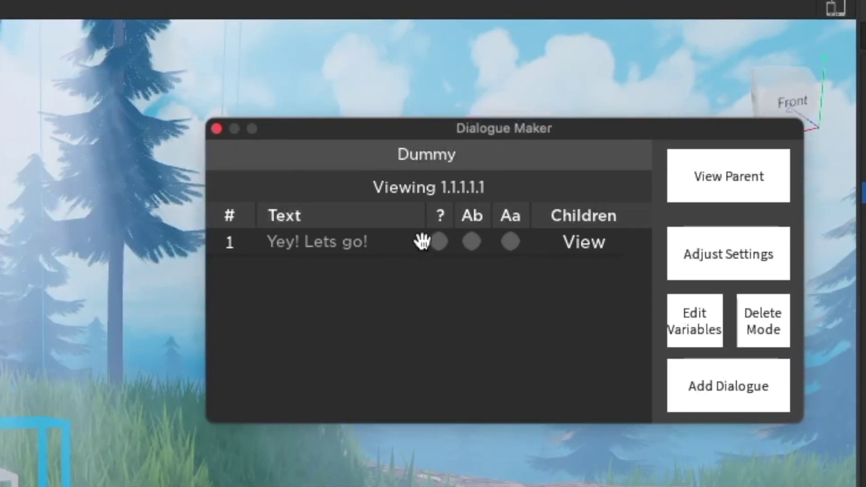
double_click(727, 194)
click(215, 129)
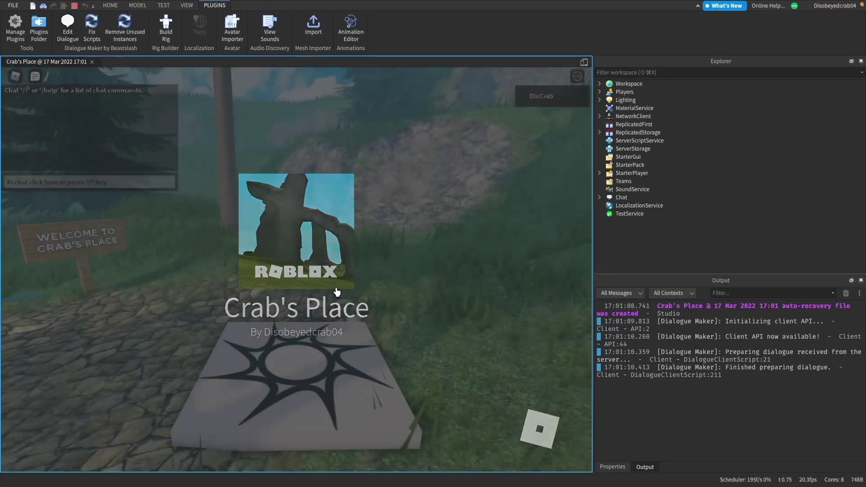
- Playtest the place, walk up to the Dummy and go through the conversation with the friendly "Yeh! I like you" response
right_drag(401, 283, 401, 283)
key(w)
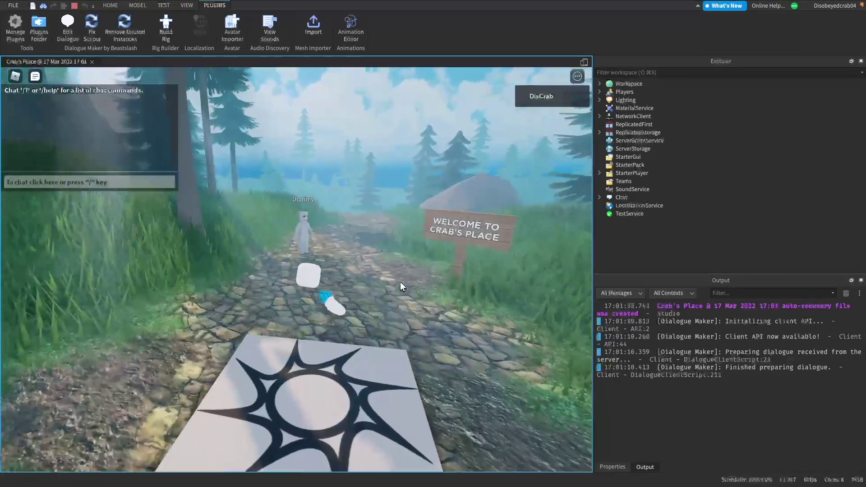
key(e)
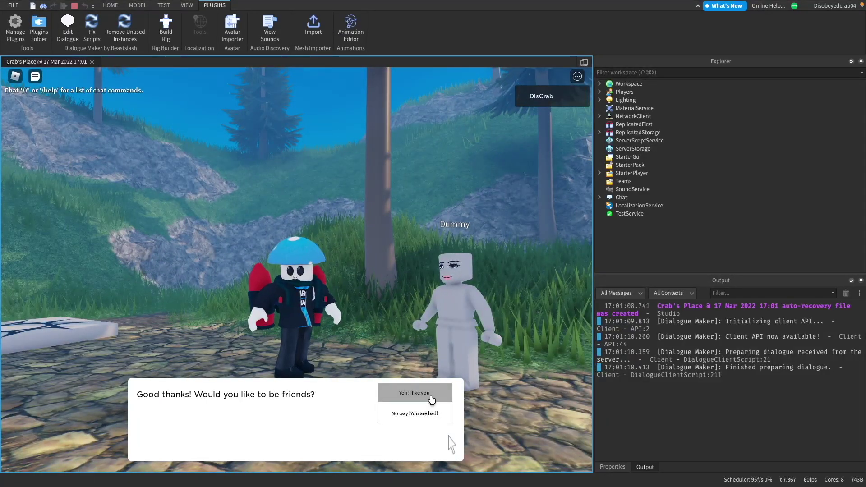
click(431, 398)
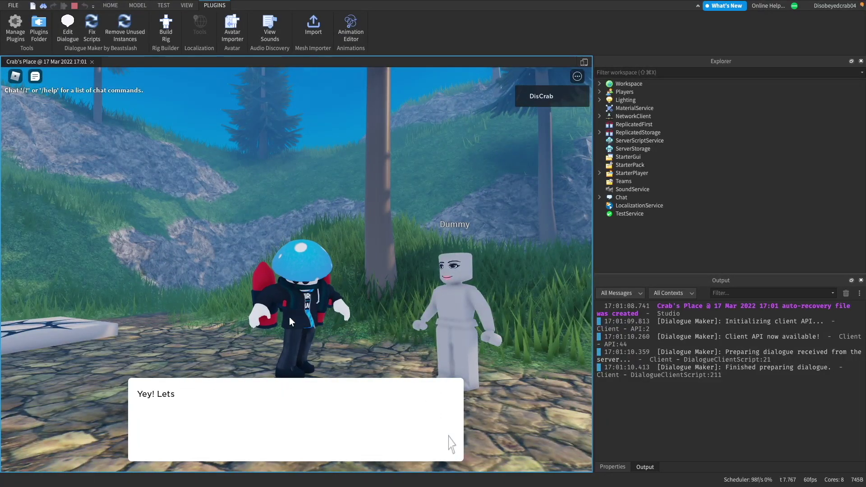
- Talk to the Dummy again, choosing the "No way! You are bad!" response, and walk around after the conversation
key(e)
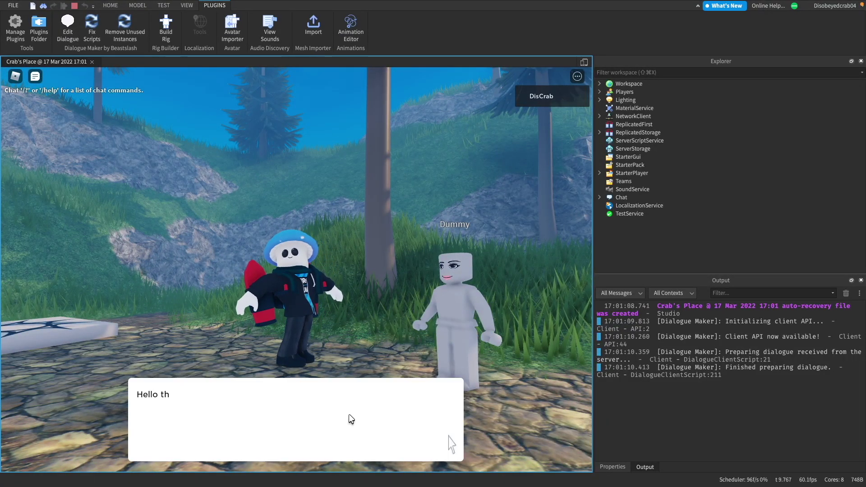
click(397, 398)
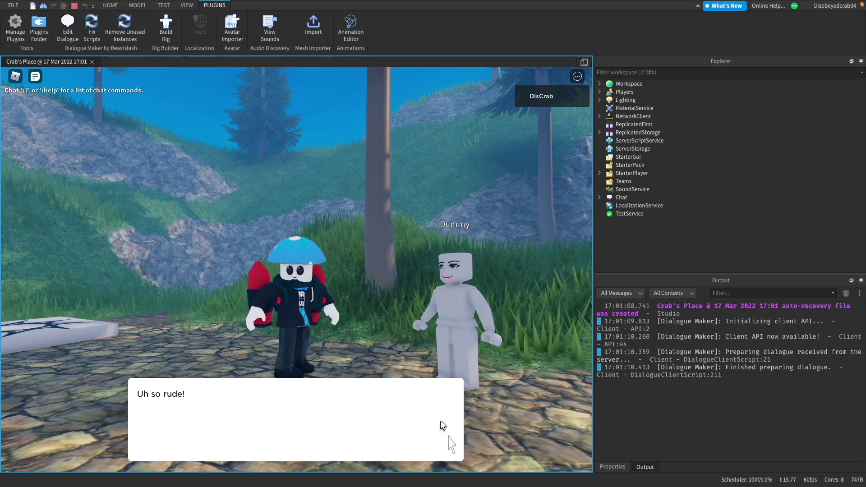
click(441, 421)
right_drag(464, 345, 464, 344)
key(s)
key(w)
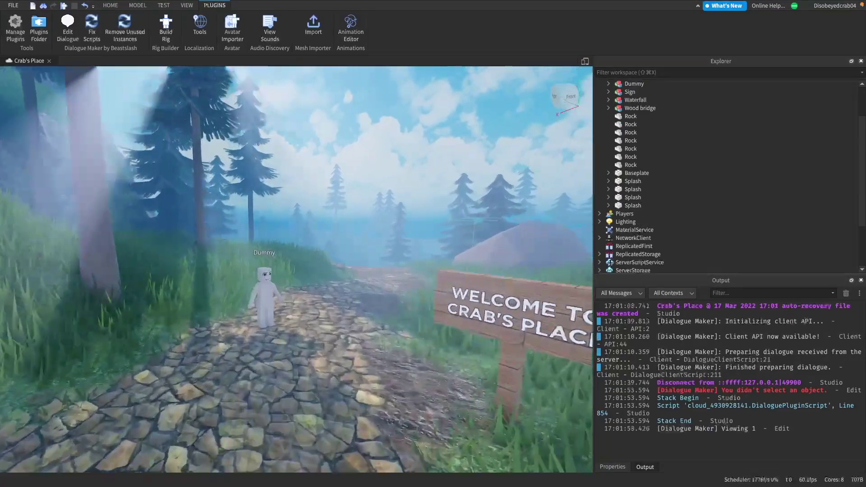
- Open the DialogueClientScript in StarterPlayerScripts, skim through its code and close it
scroll(647, 196, down, 3)
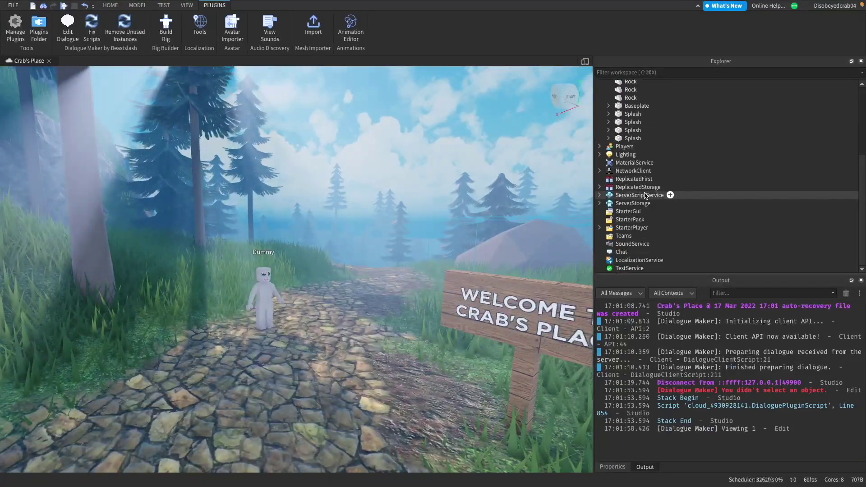
click(600, 228)
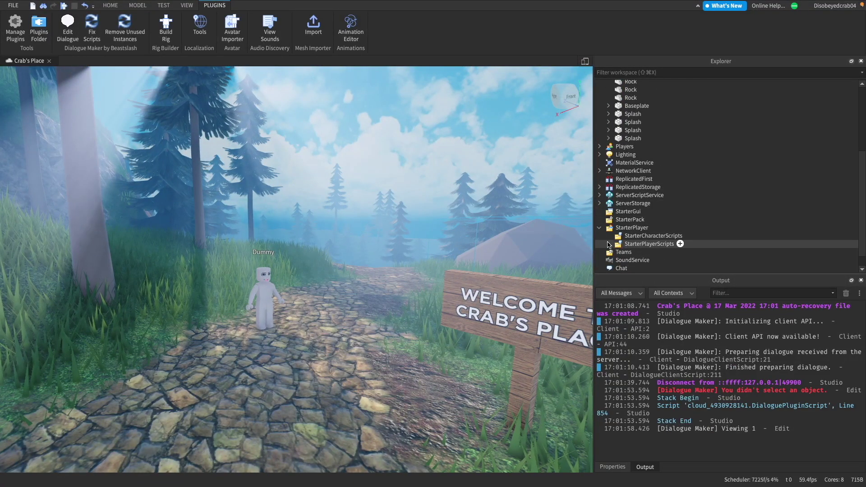
click(609, 244)
scroll(625, 229, down, 2)
double_click(659, 211)
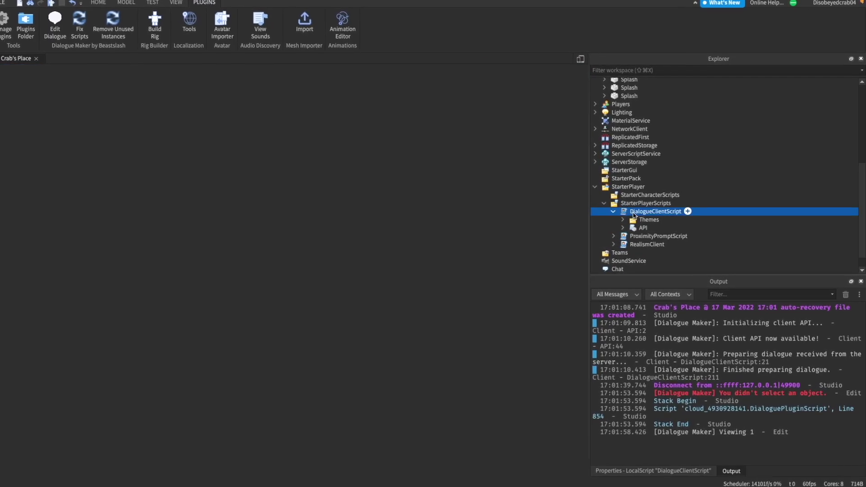
scroll(258, 221, down, 15)
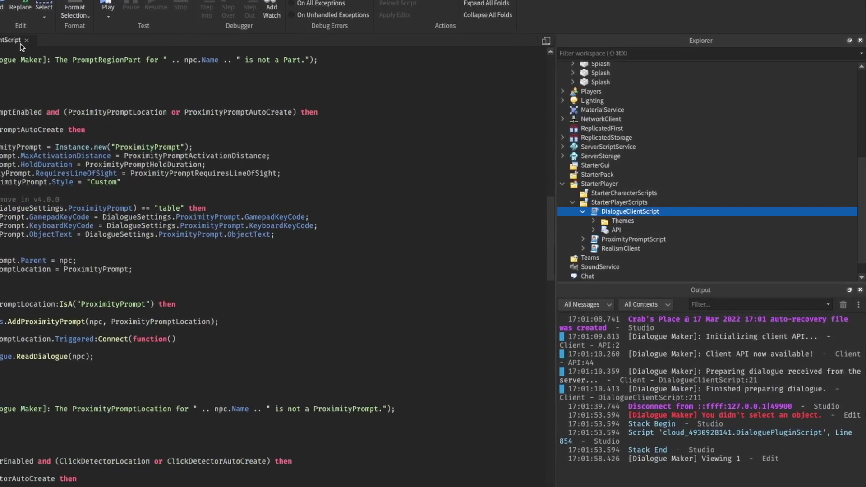
click(80, 51)
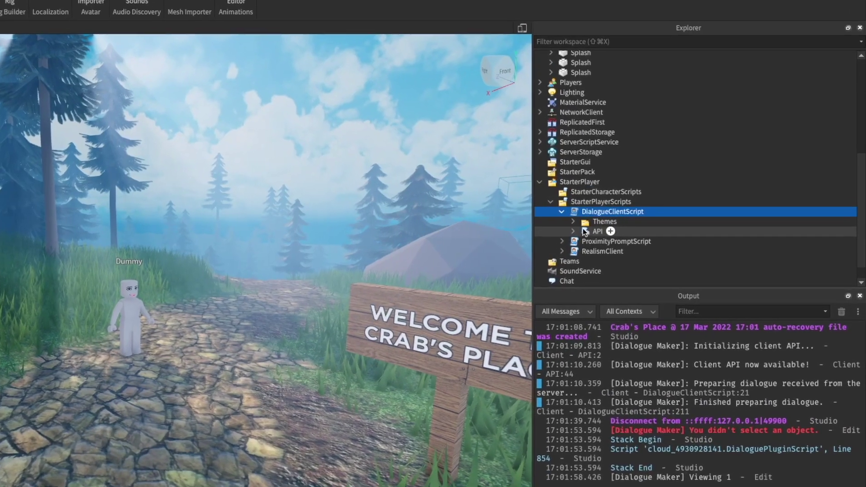
- Move the BigAndBoldDialogue theme from the DialogueClientScript's Themes folder into StarterGui and show its properties
double_click(570, 222)
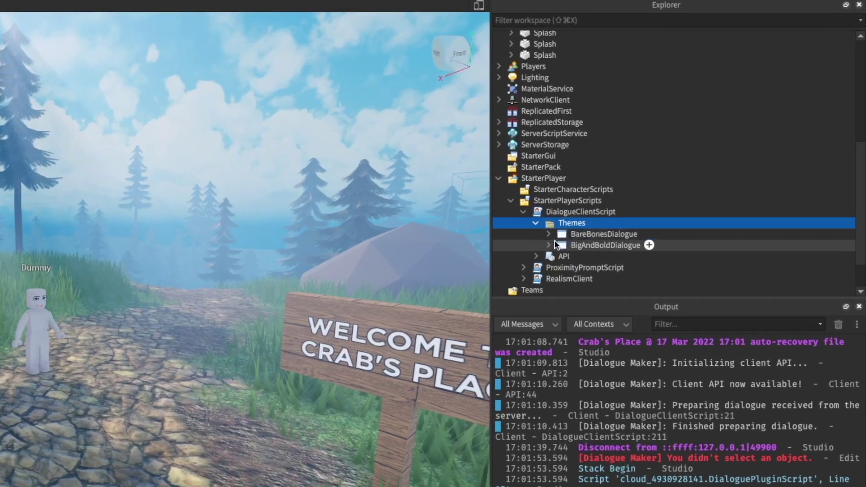
click(607, 234)
drag(560, 238, 537, 238)
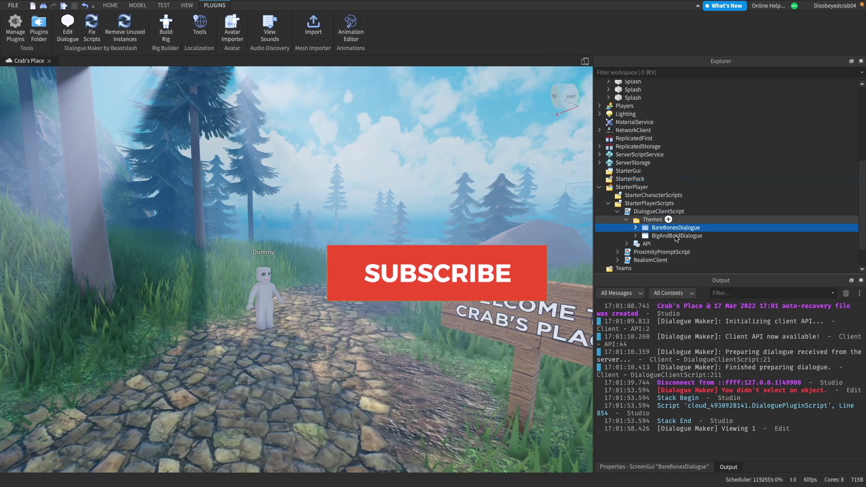
drag(677, 236, 632, 171)
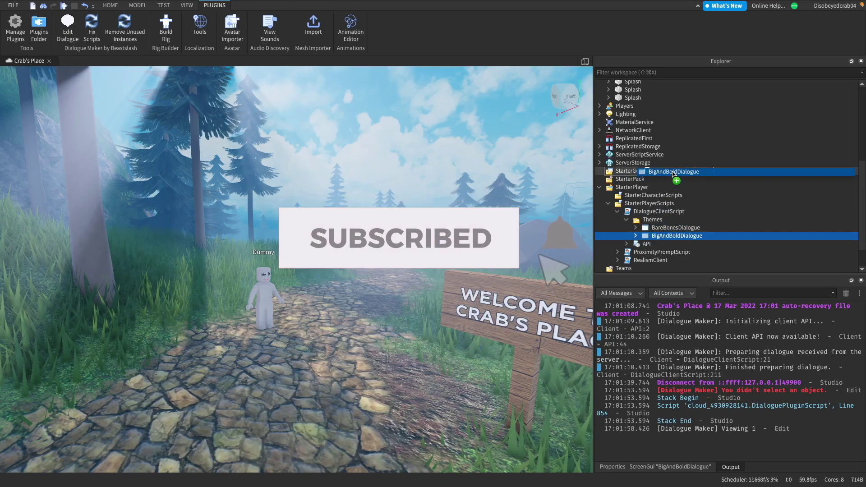
click(655, 467)
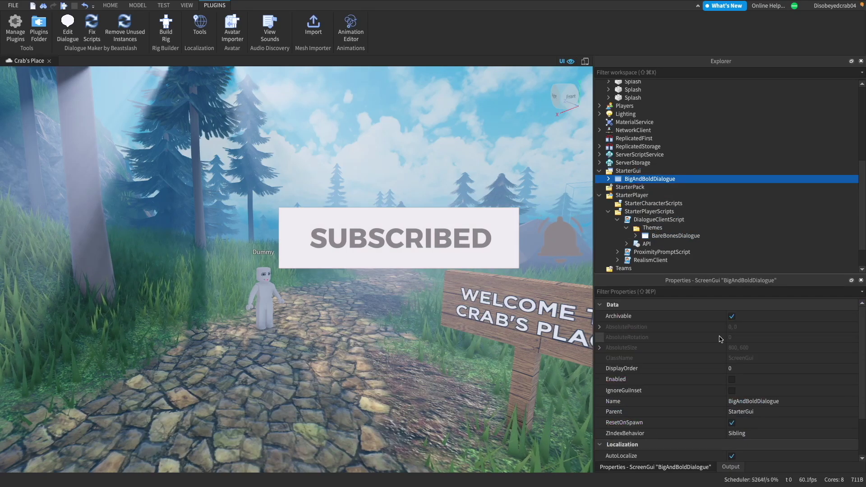
- Enable the BigAndBoldDialogue ScreenGui to preview the theme over the scene and disable it again
click(732, 380)
right_drag(519, 339, 487, 336)
key(s)
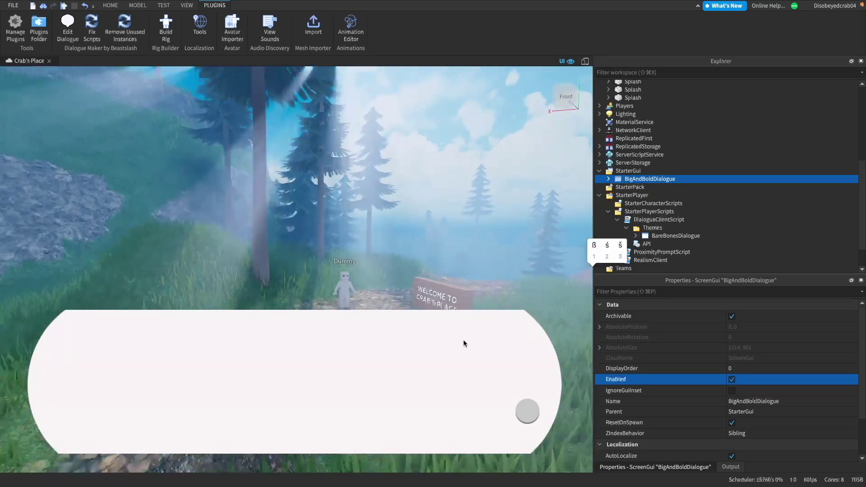
key(w)
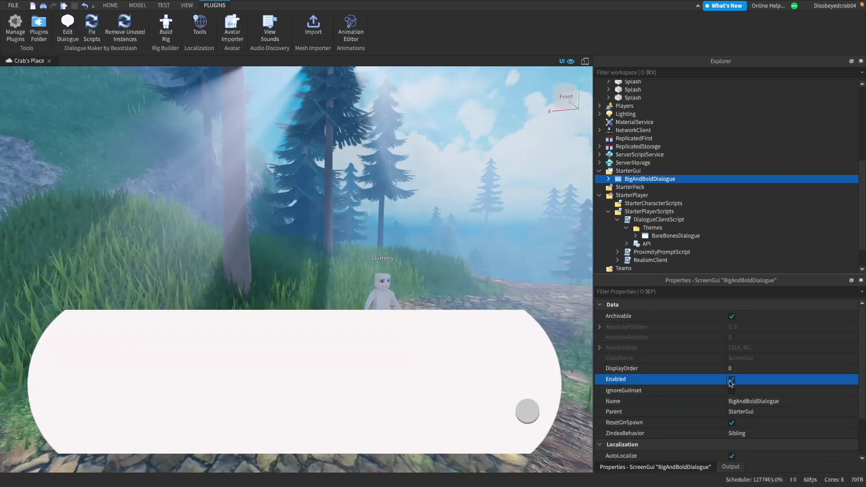
click(732, 380)
- Examine the frames inside BigAndBoldDialogue's DialogueContainer and return the theme to the Themes folder
click(617, 187)
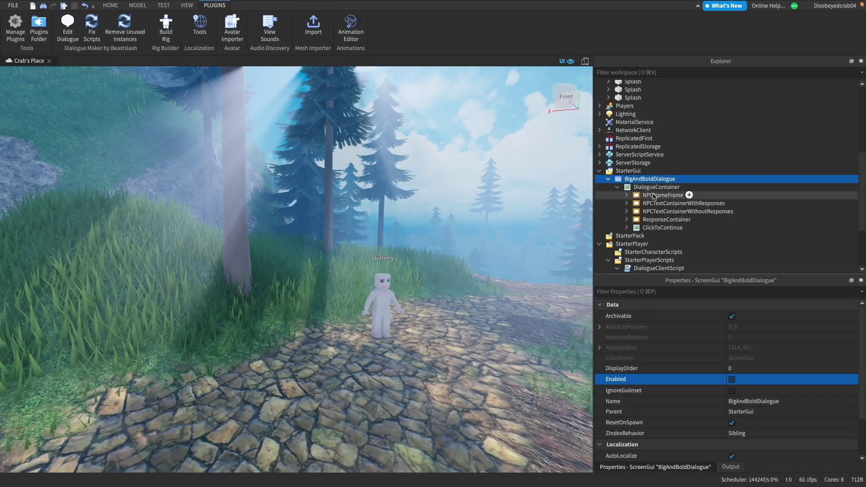
click(650, 196)
click(657, 204)
click(659, 219)
click(659, 227)
click(660, 220)
click(660, 212)
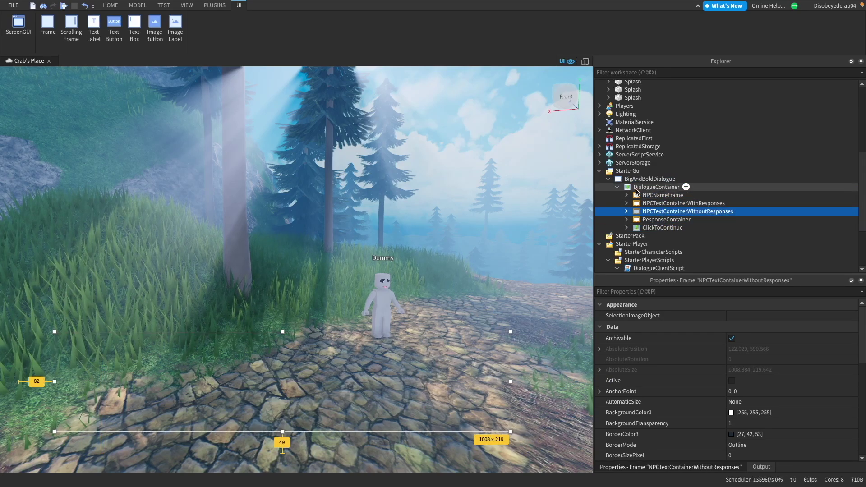
click(617, 187)
click(650, 179)
scroll(631, 185, up, 6)
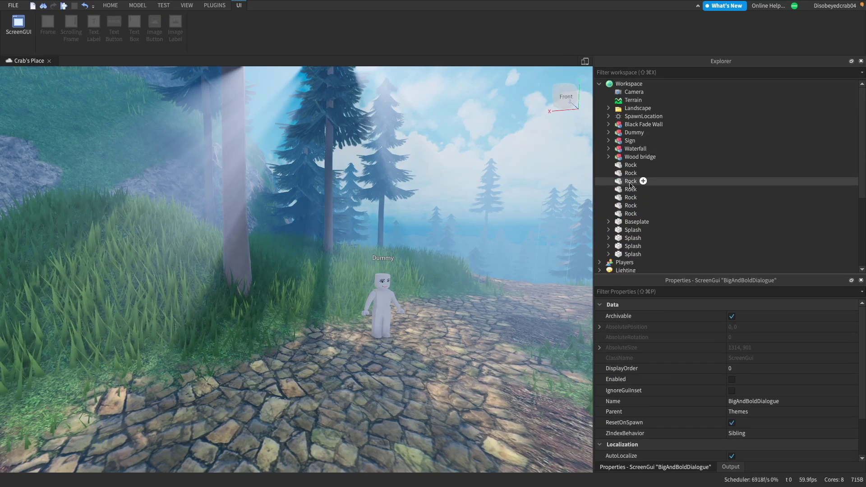
- Open the Settings module in the Dummy's DialogueContainer and review its General, PromptRegion and Timeout options
click(401, 301)
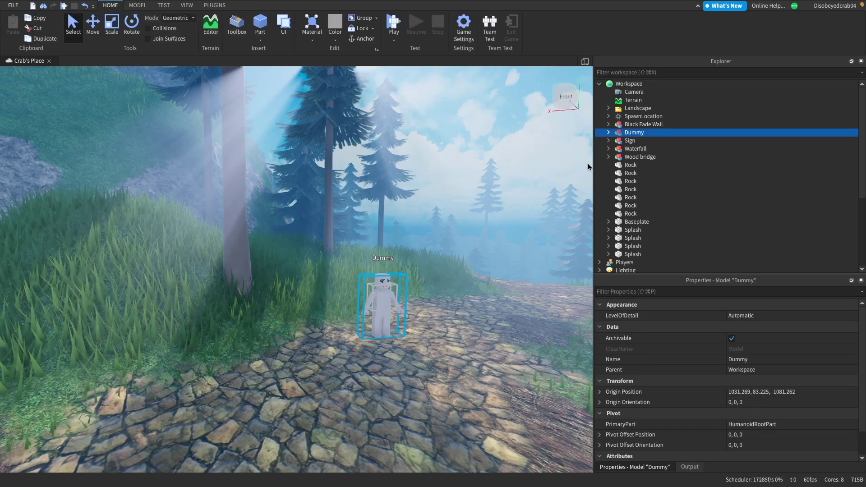
click(608, 133)
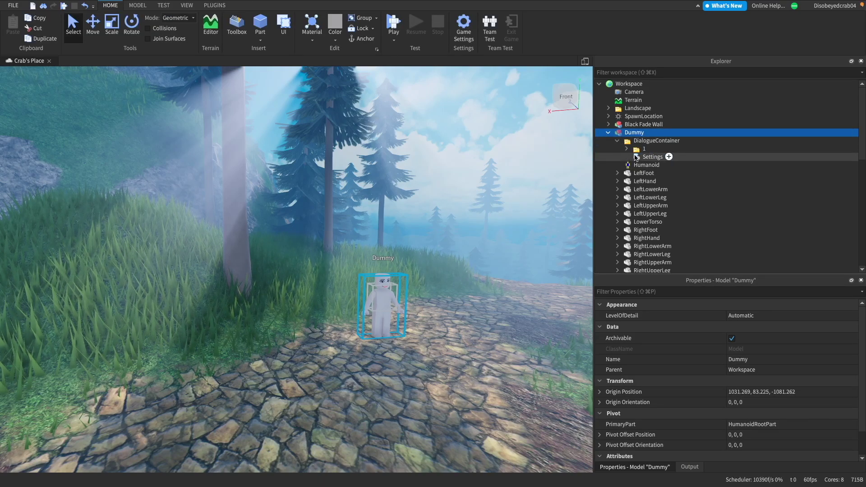
double_click(637, 157)
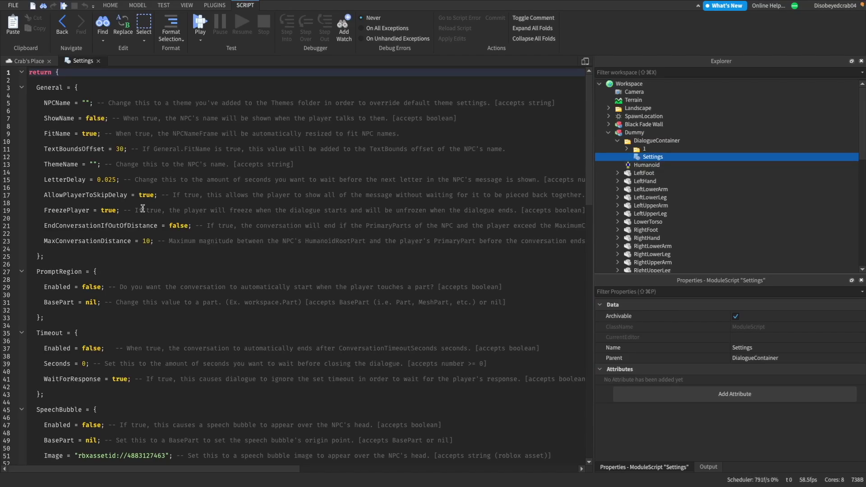
double_click(147, 195)
double_click(110, 210)
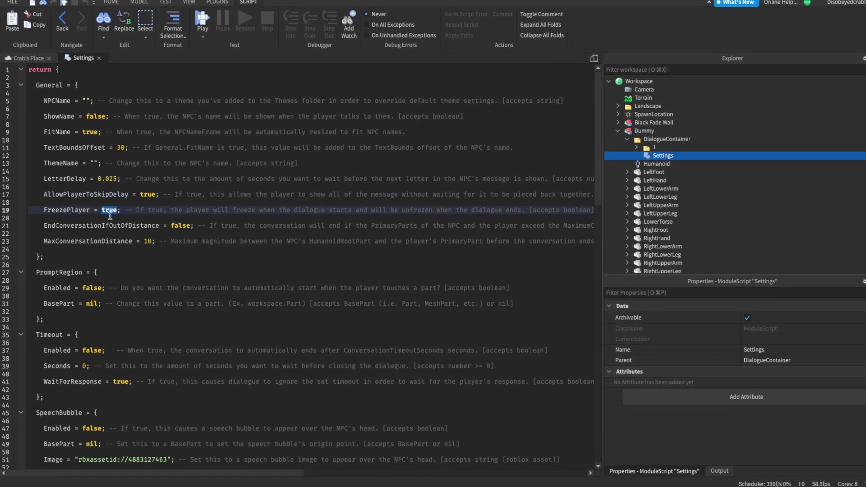
scroll(110, 217, down, 4)
drag(167, 271, 166, 280)
click(144, 271)
scroll(143, 275, down, 2)
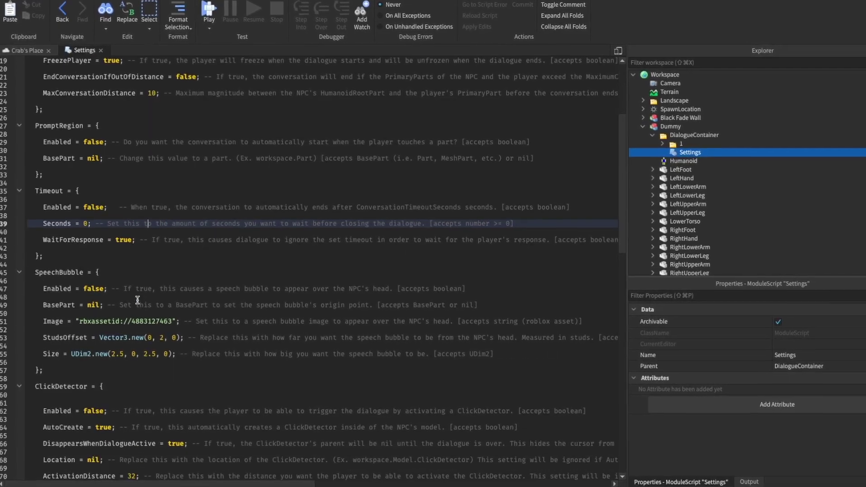
- Set the SpeechBubble Enabled option to true in the Dummy's Settings module and look through the ClickDetector and ProximityPrompt options
scroll(138, 301, down, 4)
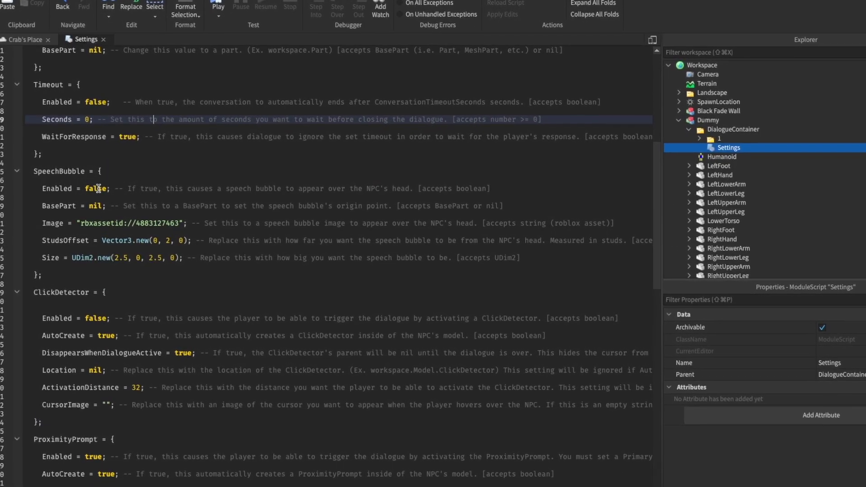
double_click(99, 189)
text(tr)
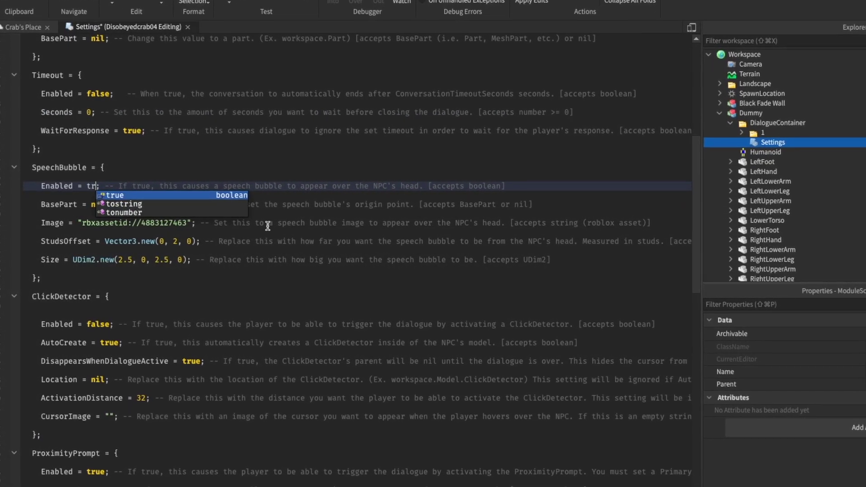
key(Tab)
scroll(189, 293, down, 1)
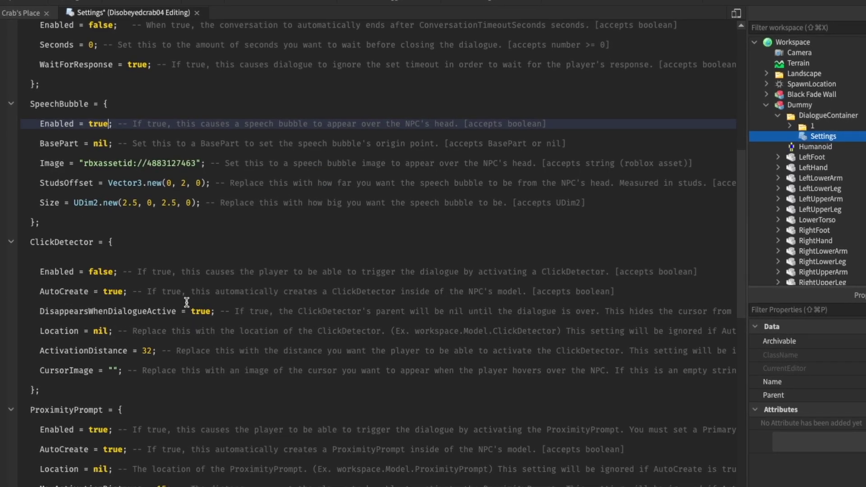
scroll(186, 302, down, 1)
scroll(179, 431, down, 2)
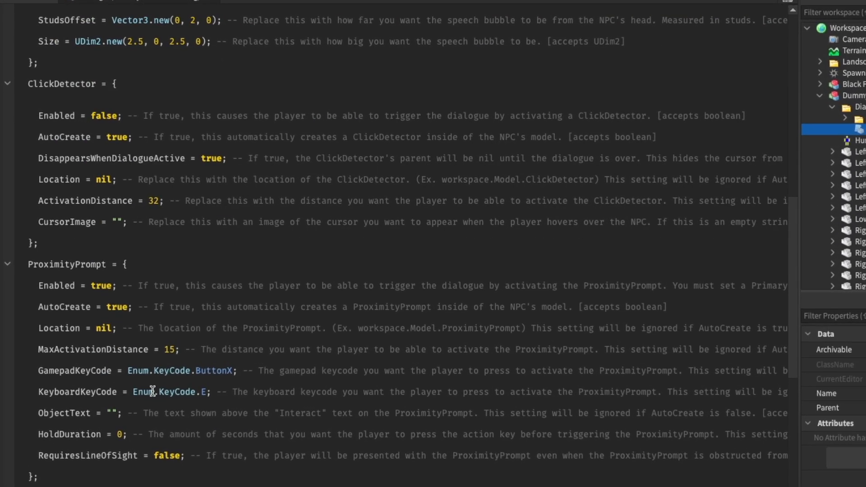
scroll(194, 189, down, 1)
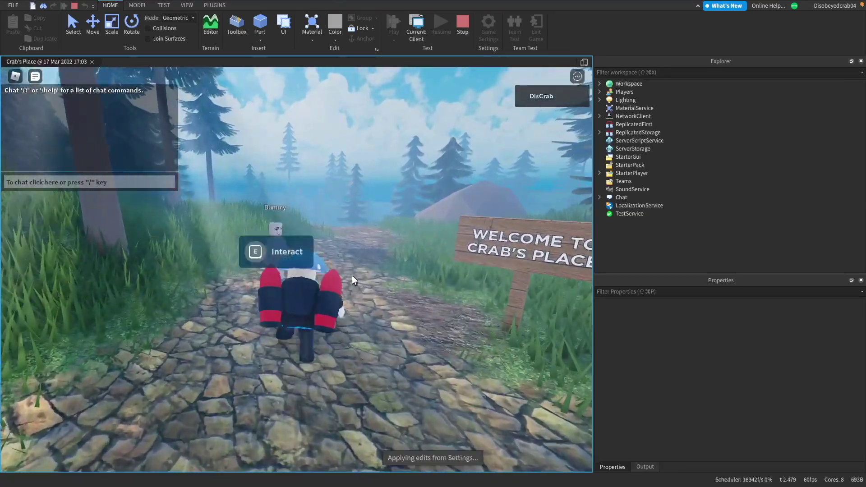
- Playtest the Dummy's conversation through the "No way! You are bad!" response, walk around the Dummy and start the dialogue again
key(e)
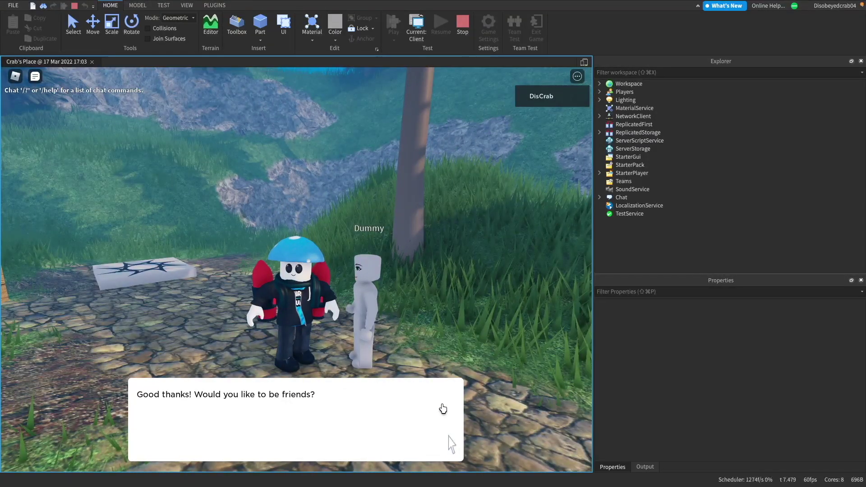
click(443, 408)
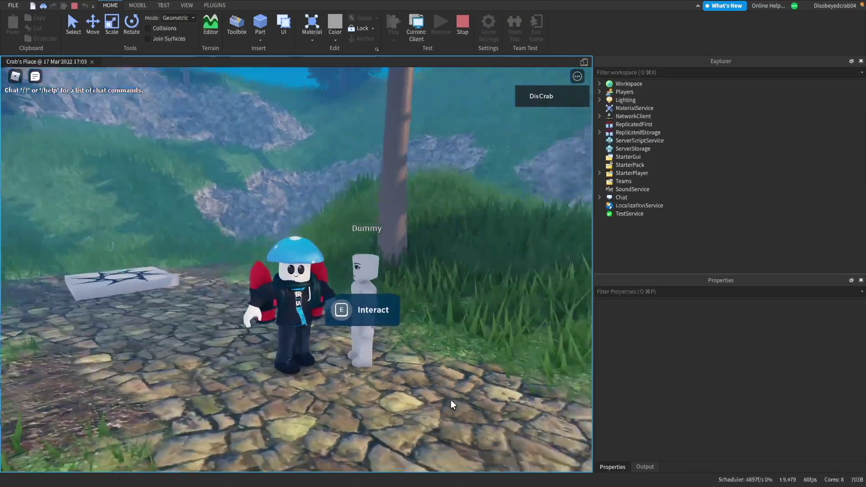
right_drag(450, 401, 451, 401)
key(shift)
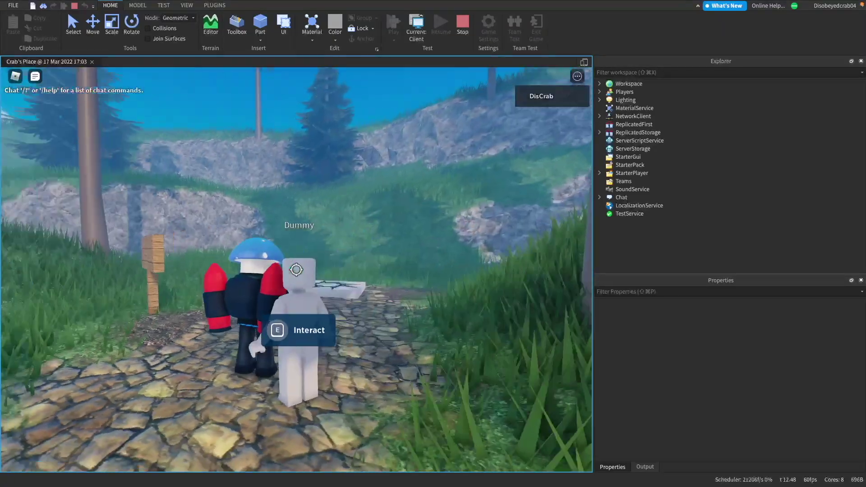
key(shift)
right_drag(297, 270, 297, 271)
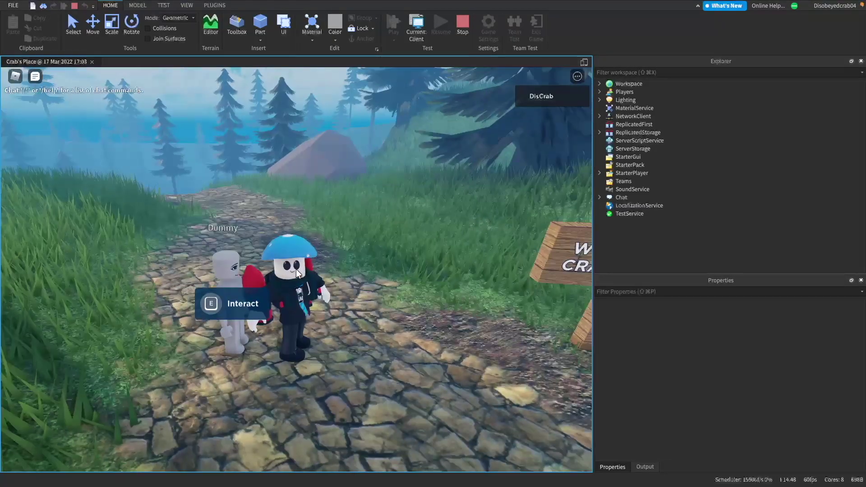
key(e)
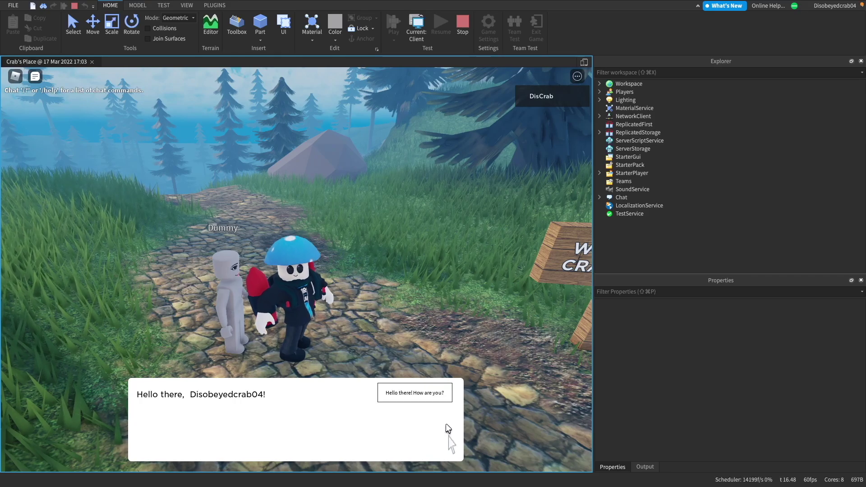